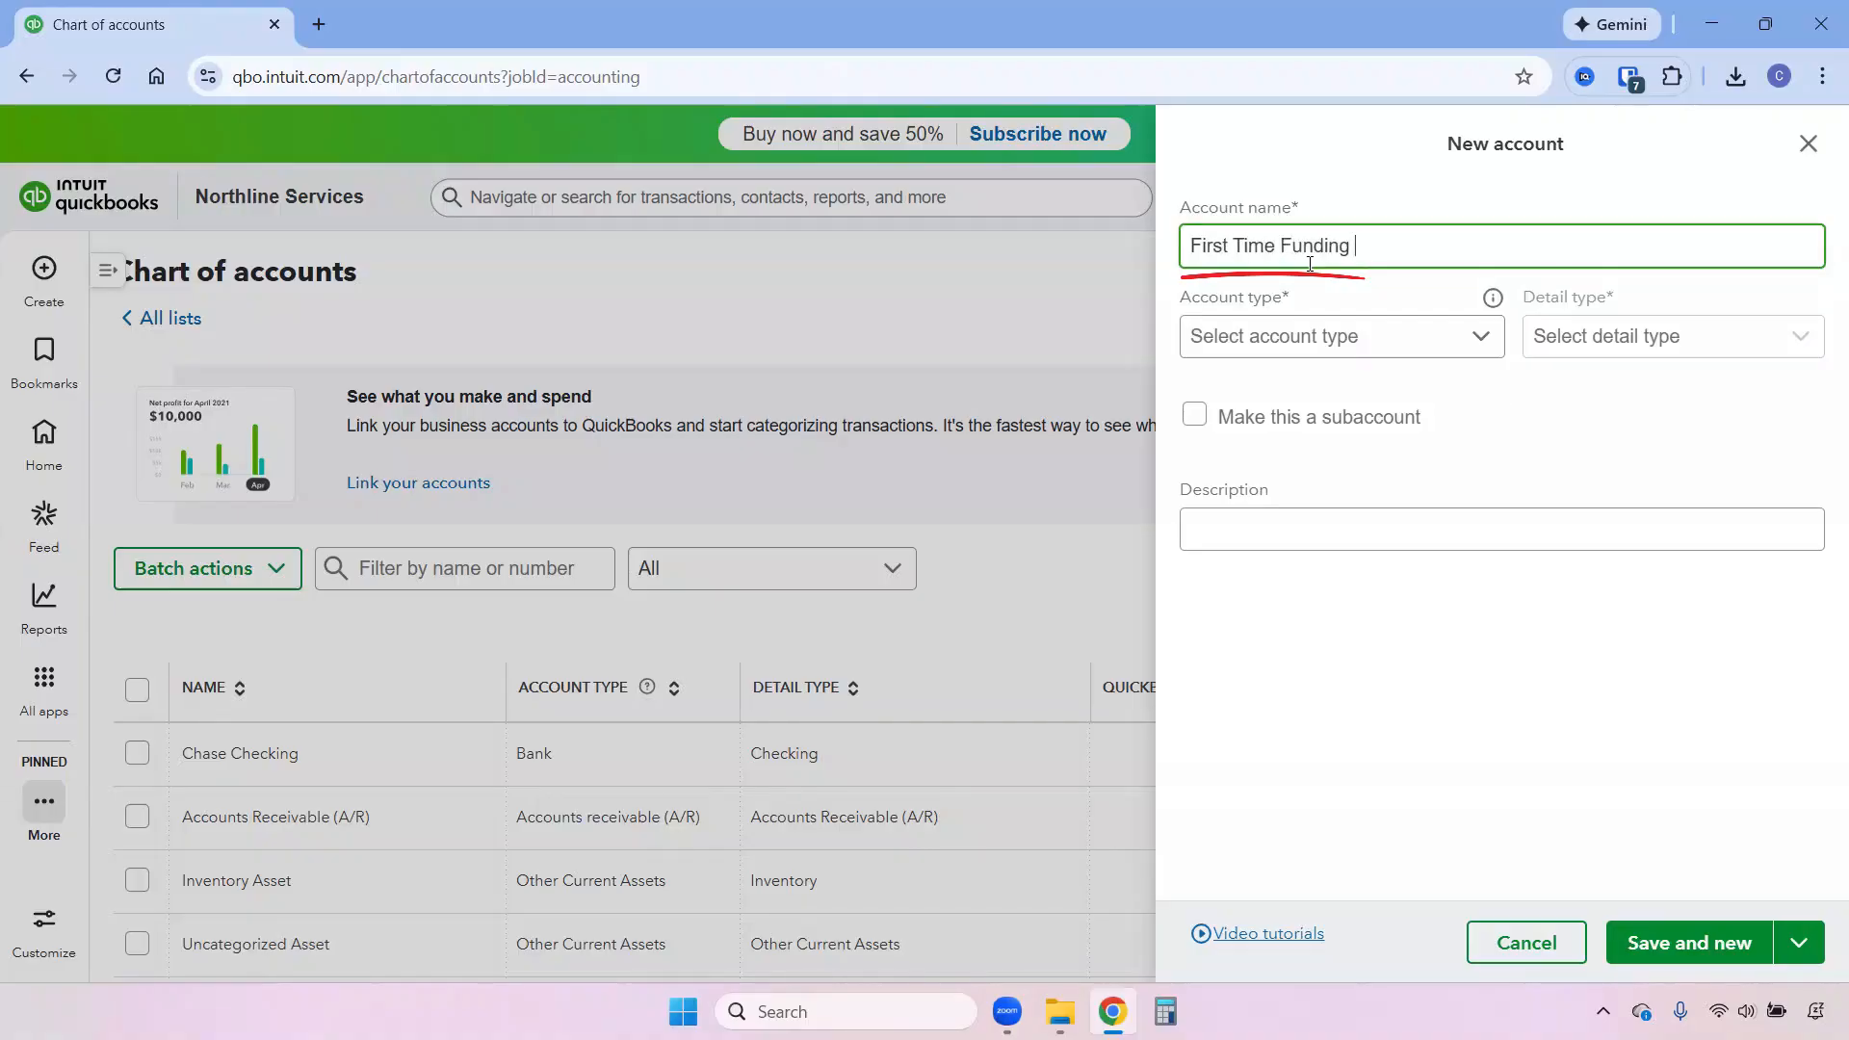
Set the First Time Funding Loan account's type to Long Term Liabilities with detail type Notes Payable, and save the account
click(1284, 338)
scroll(1313, 482, down, 3)
click(1291, 552)
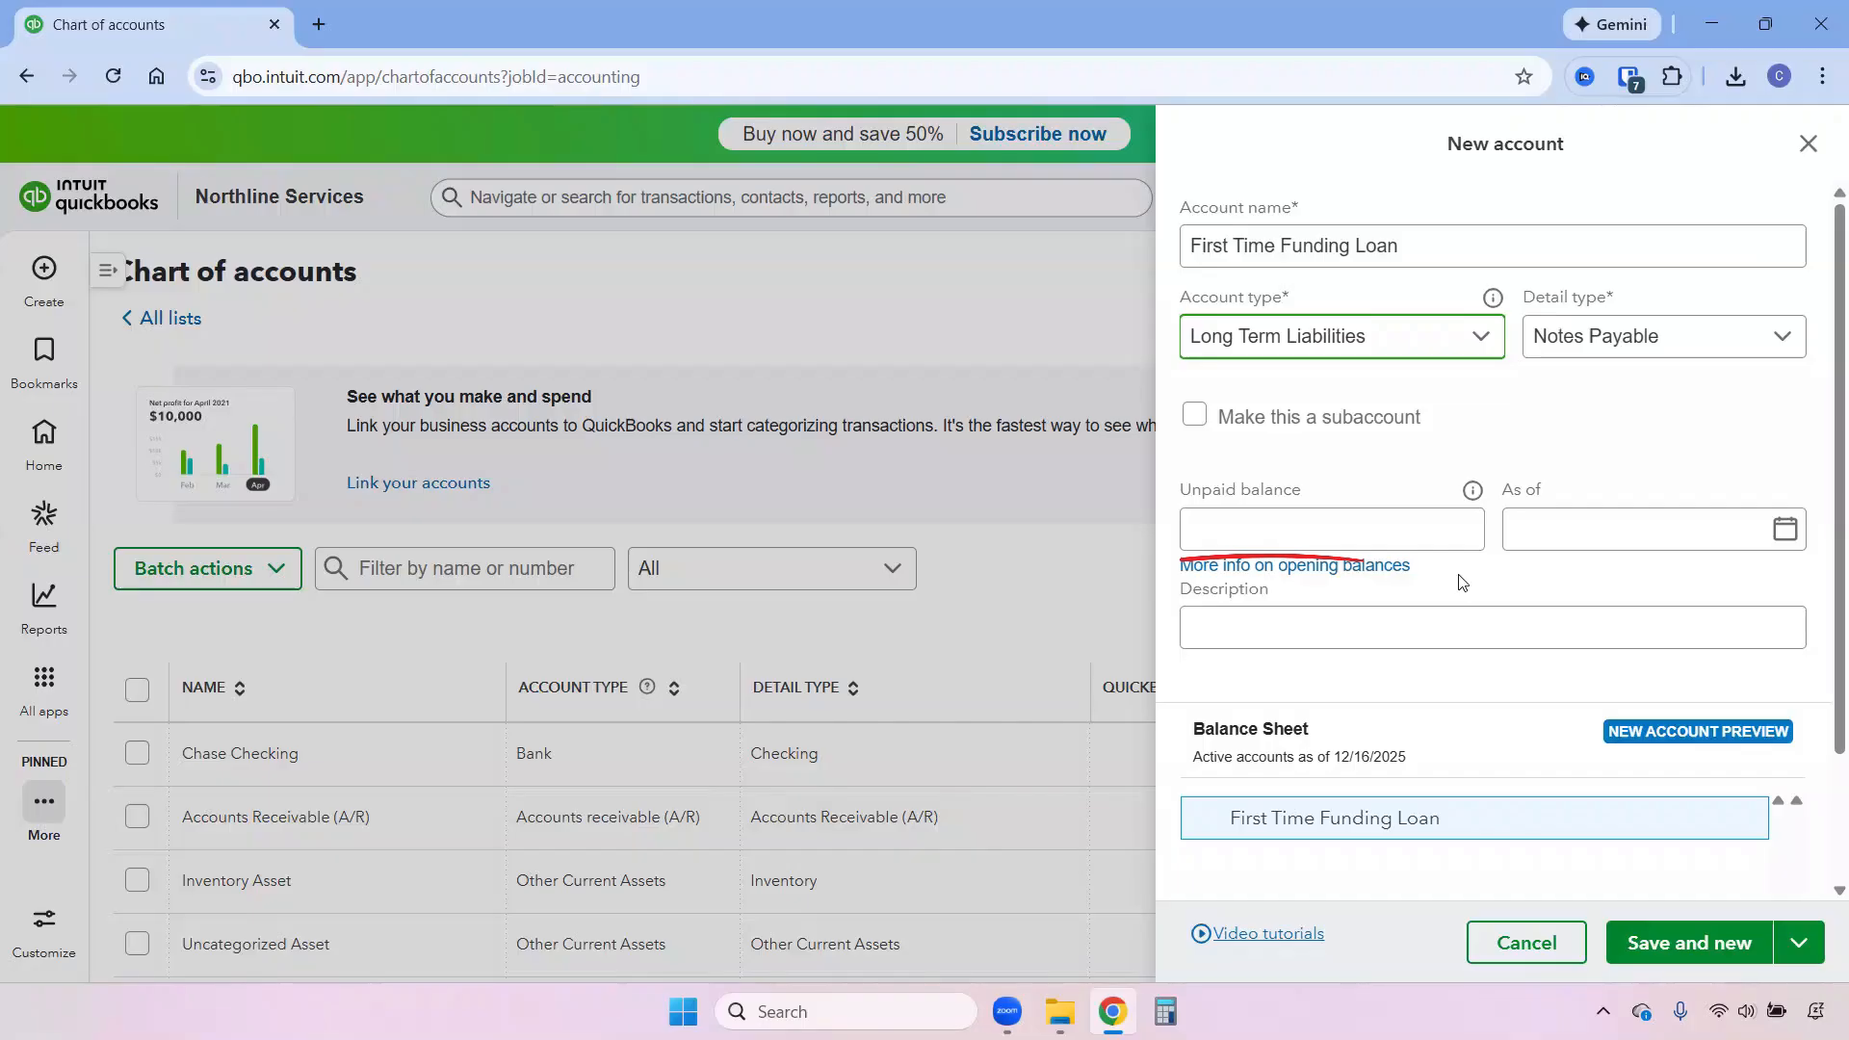
click(1798, 942)
click(1699, 903)
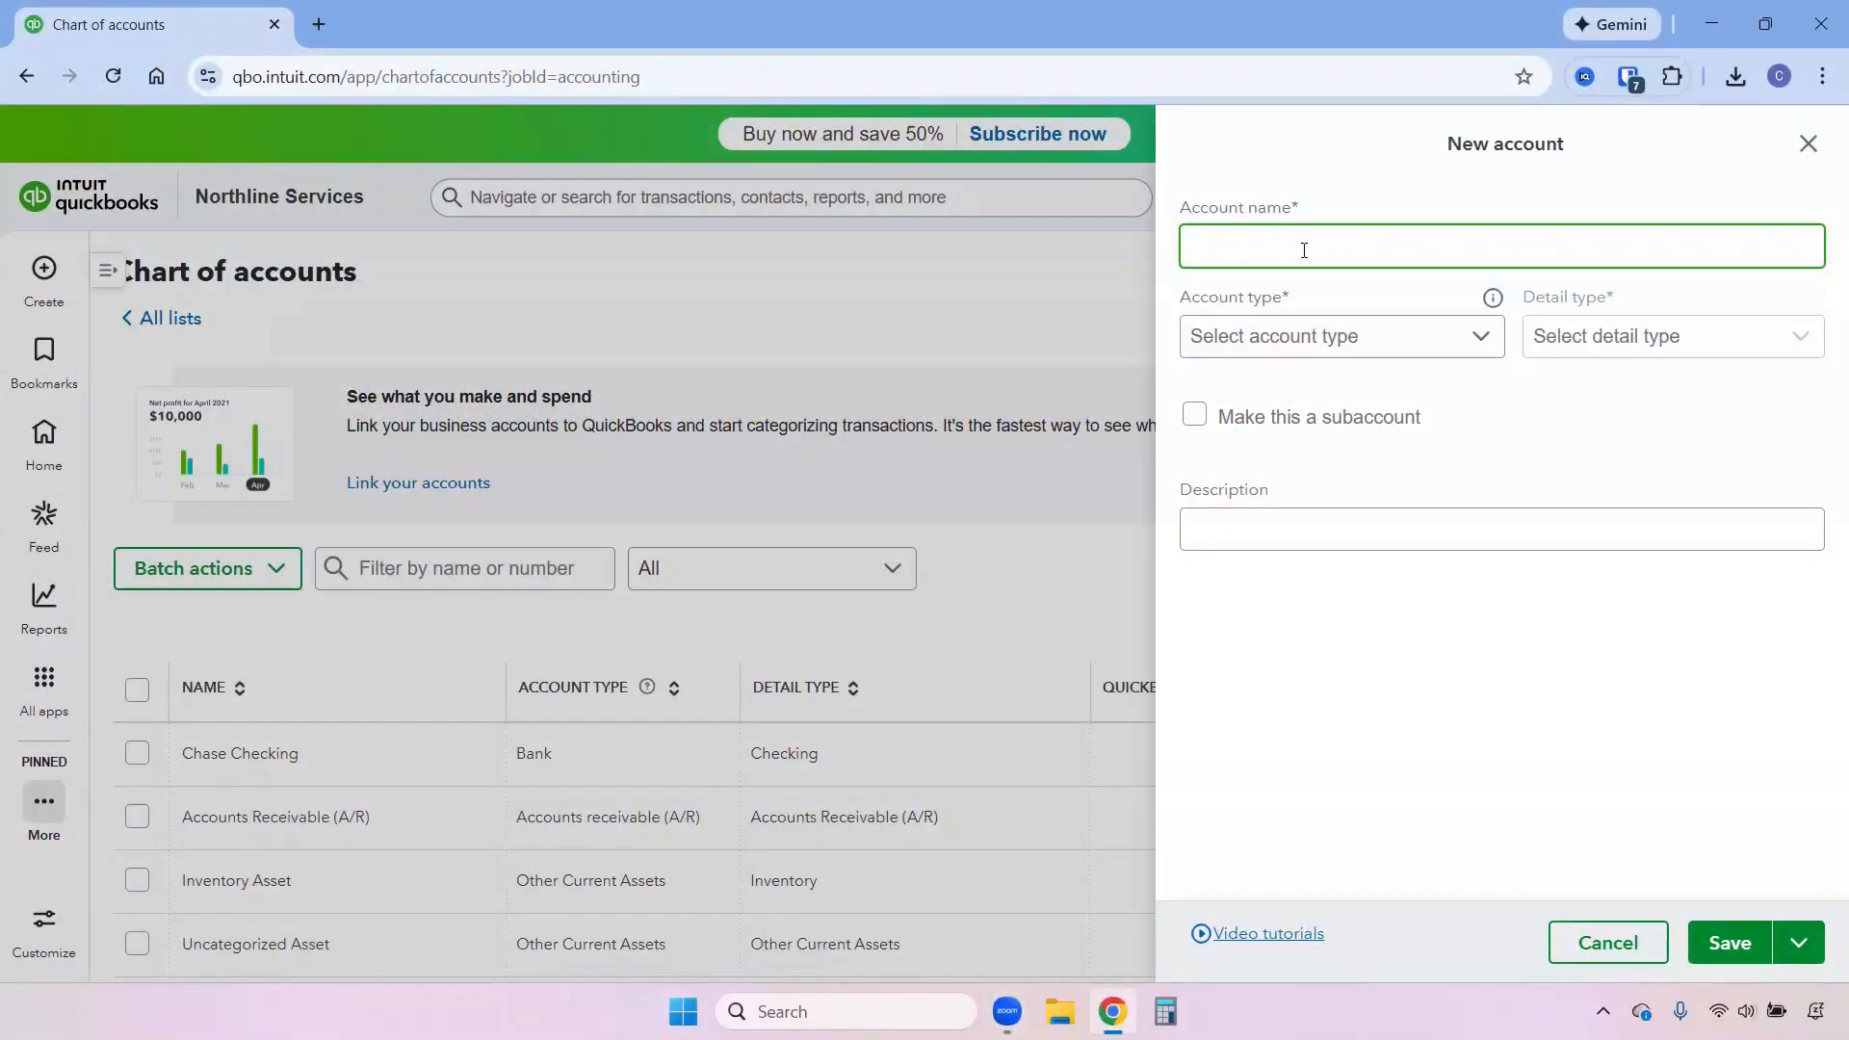
Name the new account Interest Expense, set its account type to Expenses and choose a matching detail type
text(Interest Expense)
click(1367, 336)
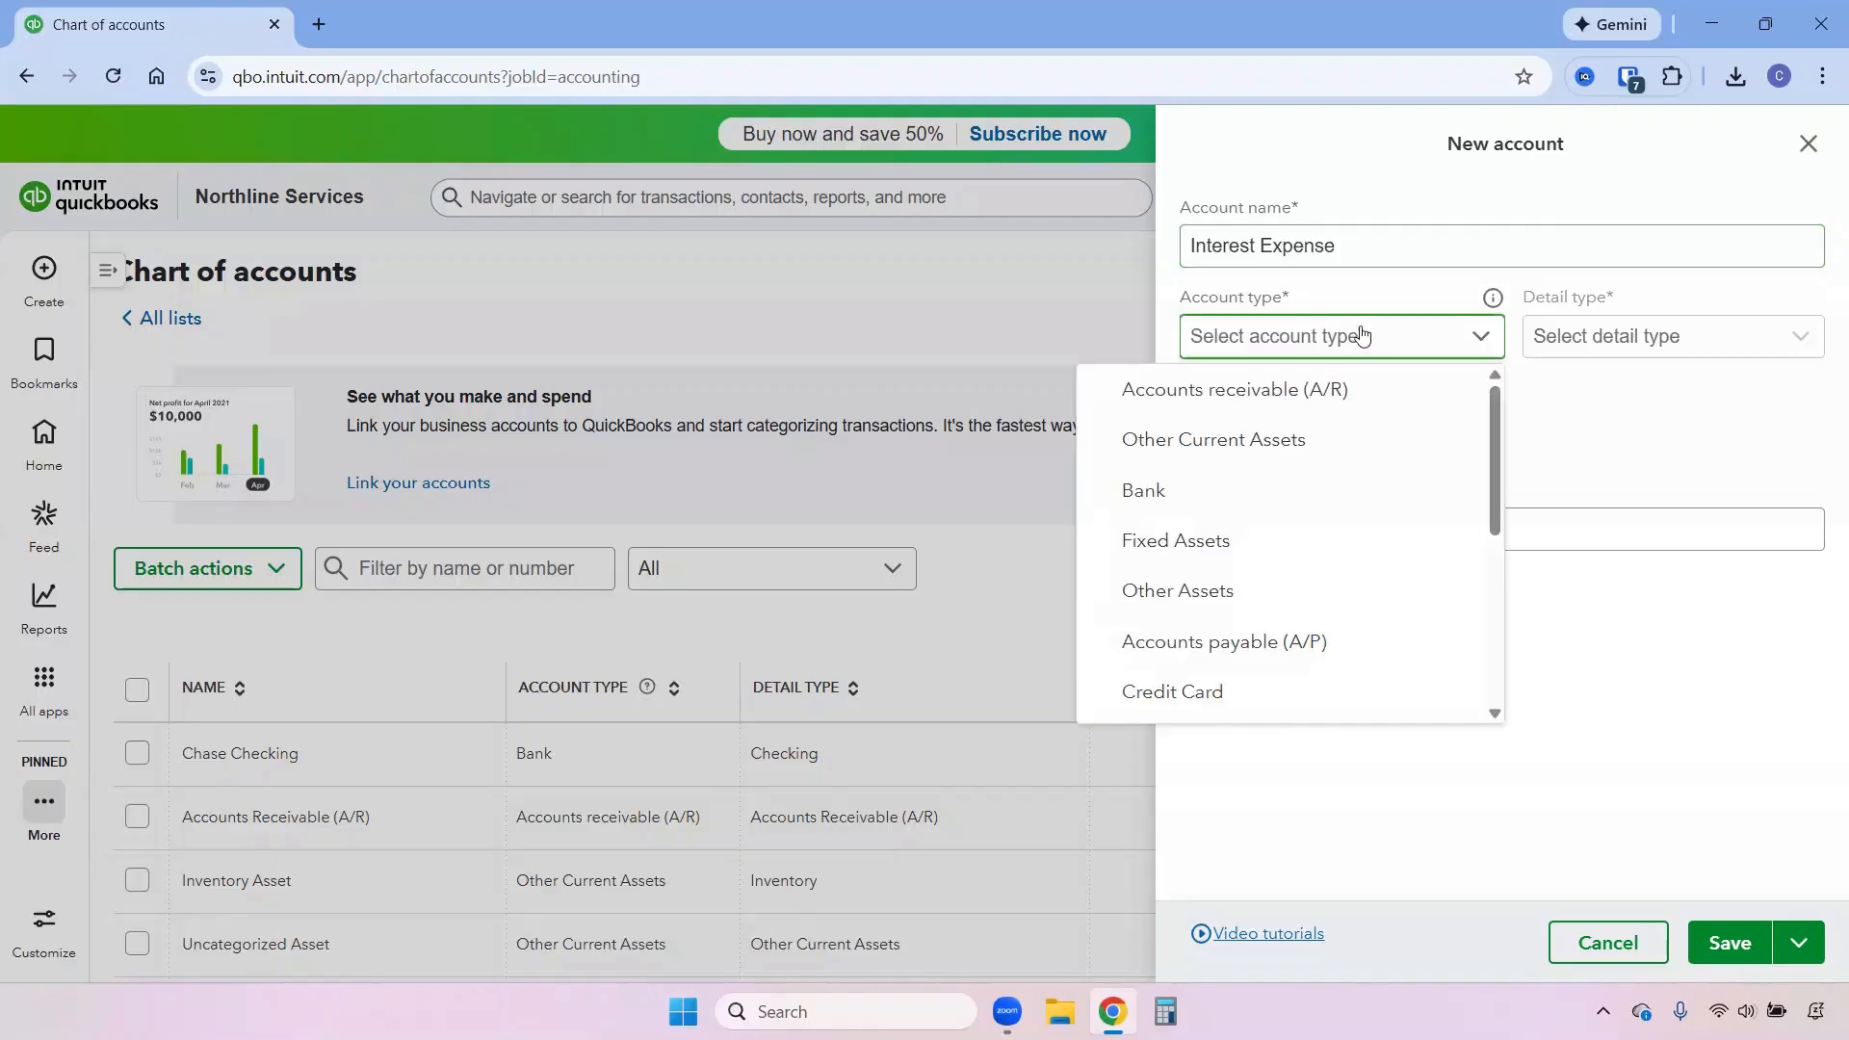
scroll(1332, 508, down, 4)
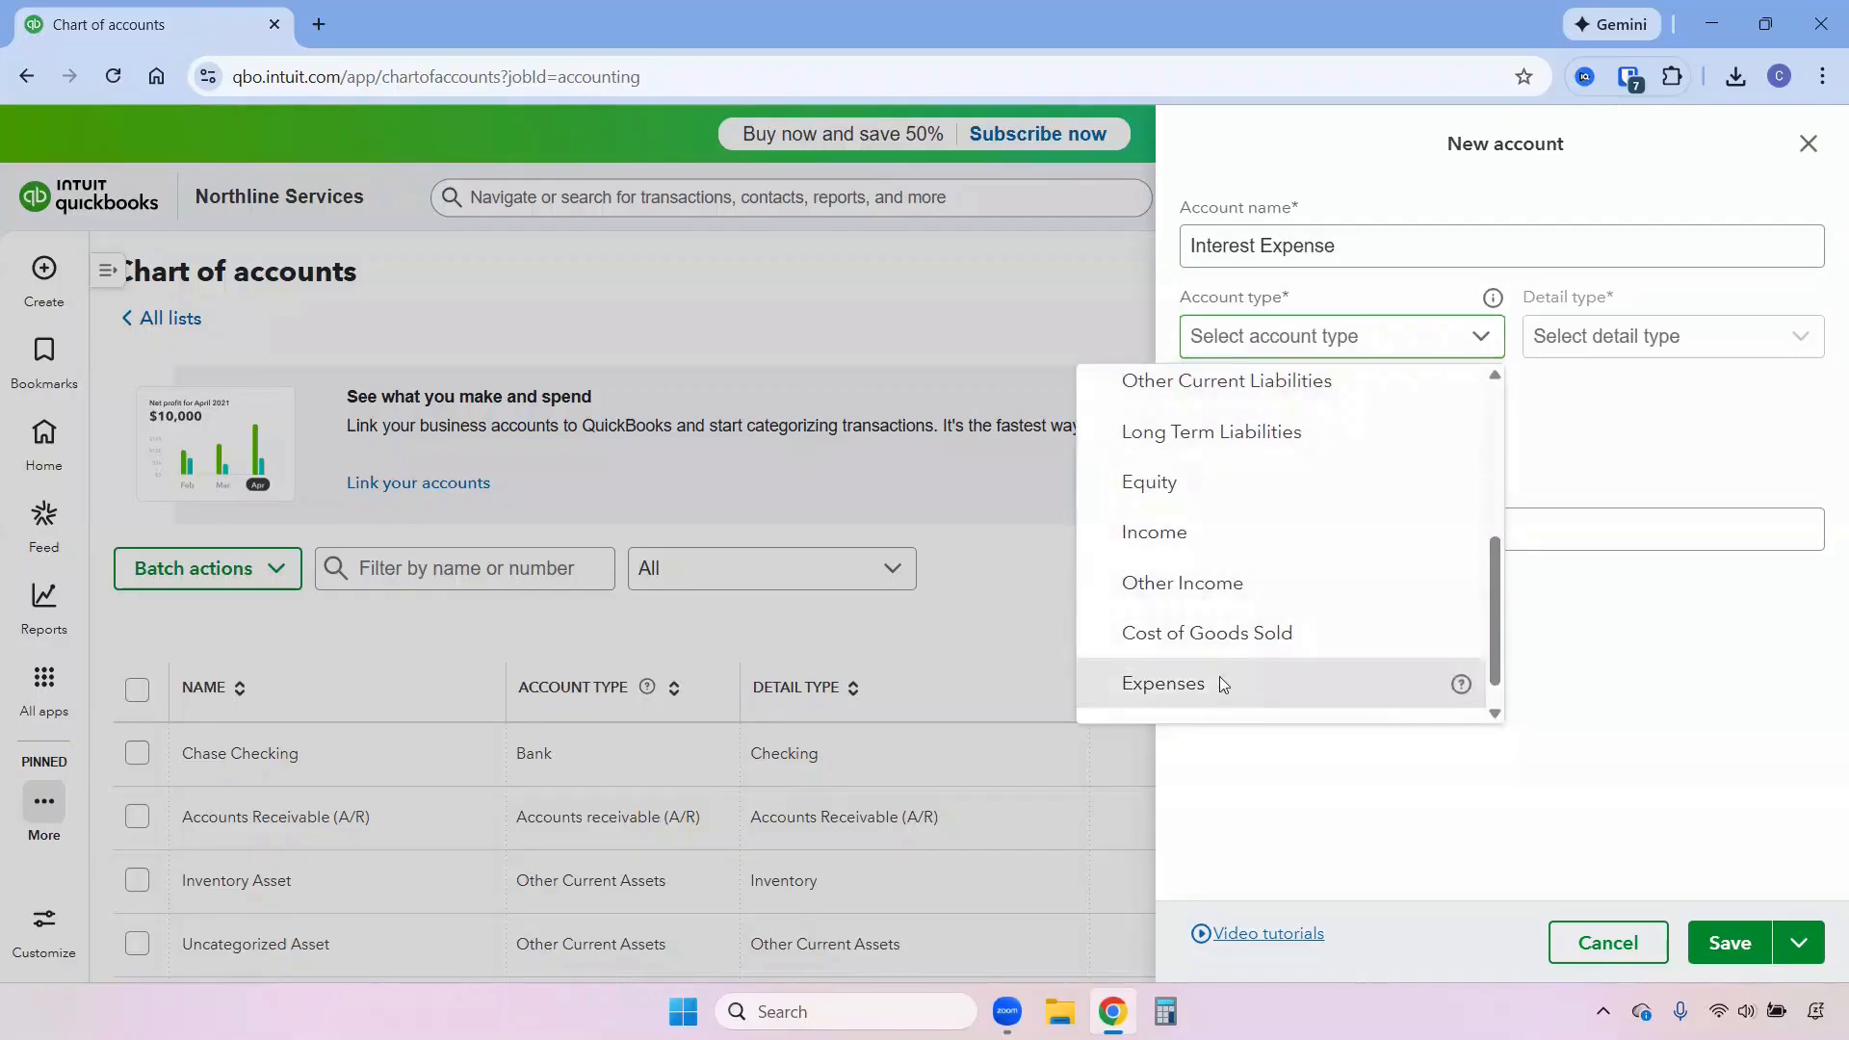
click(1221, 680)
click(1600, 343)
scroll(1621, 504, down, 5)
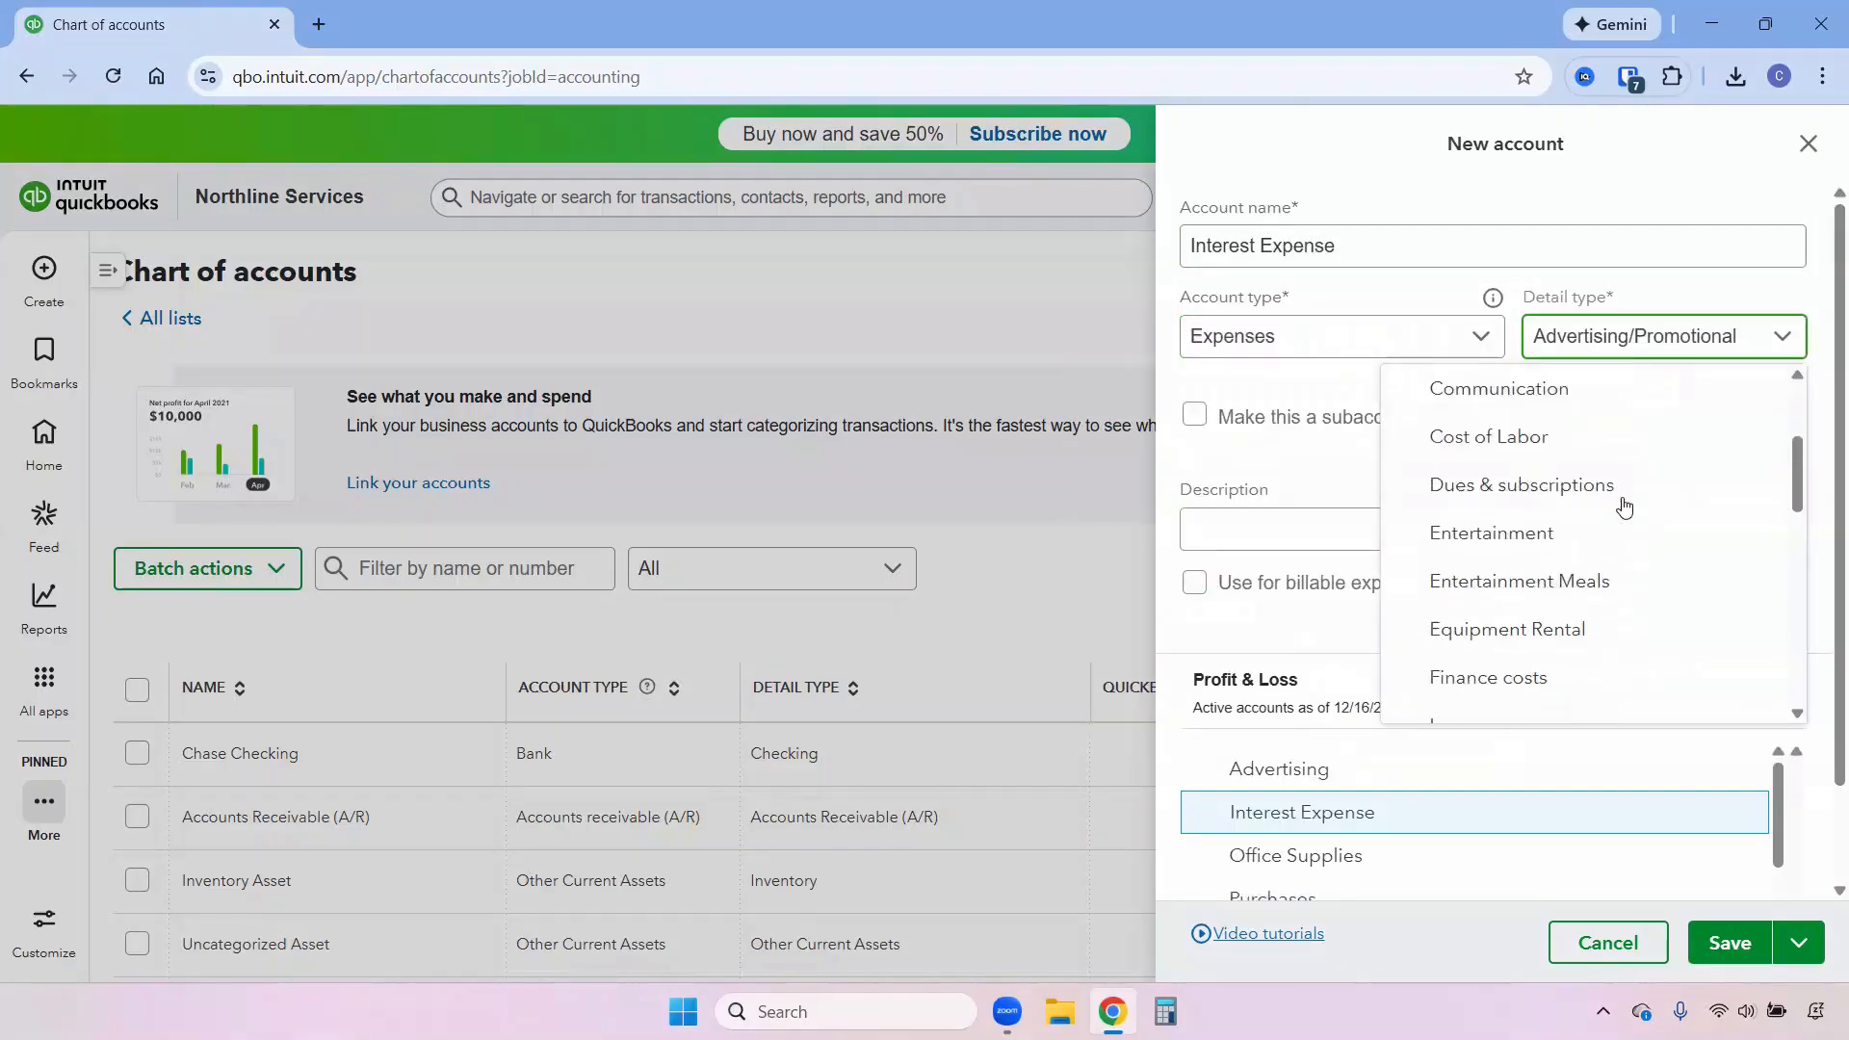
click(1539, 536)
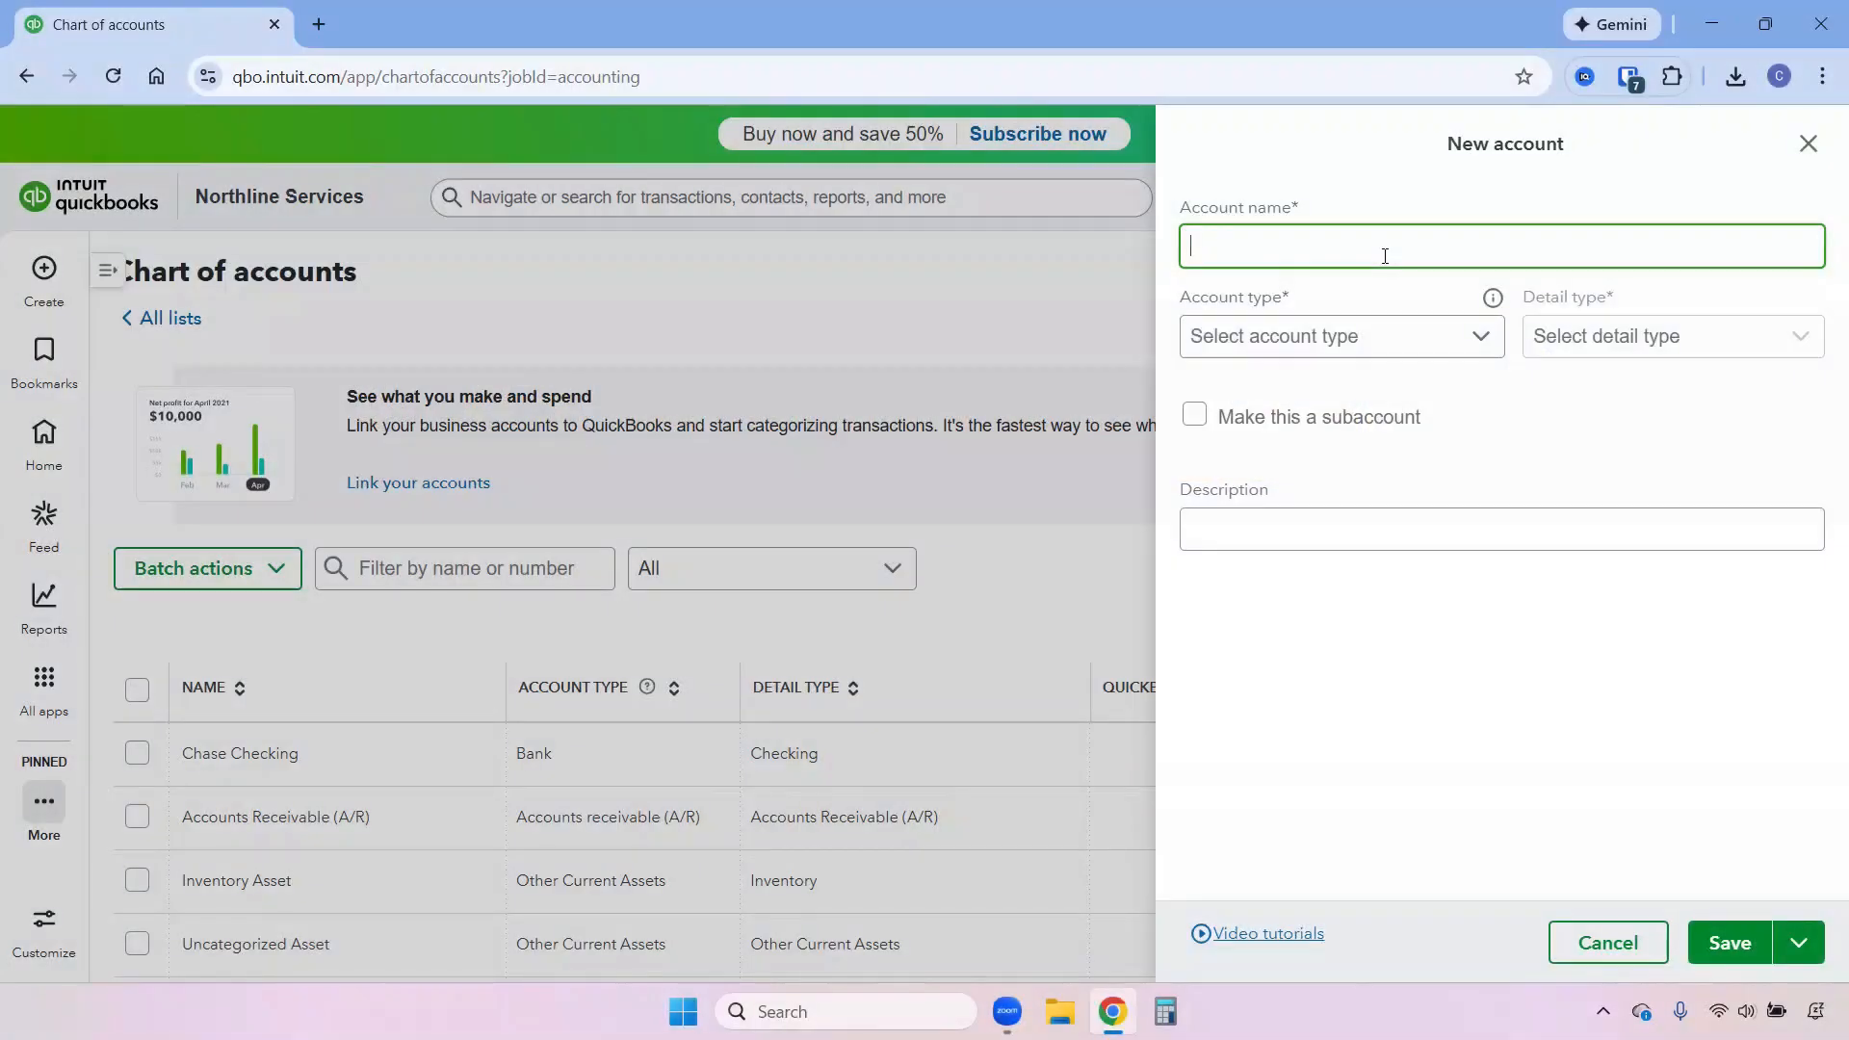
Create an account named Escrow Account with type Other Current Assets and detail type Prepaid Expenses, and save it
text(Escrow Account)
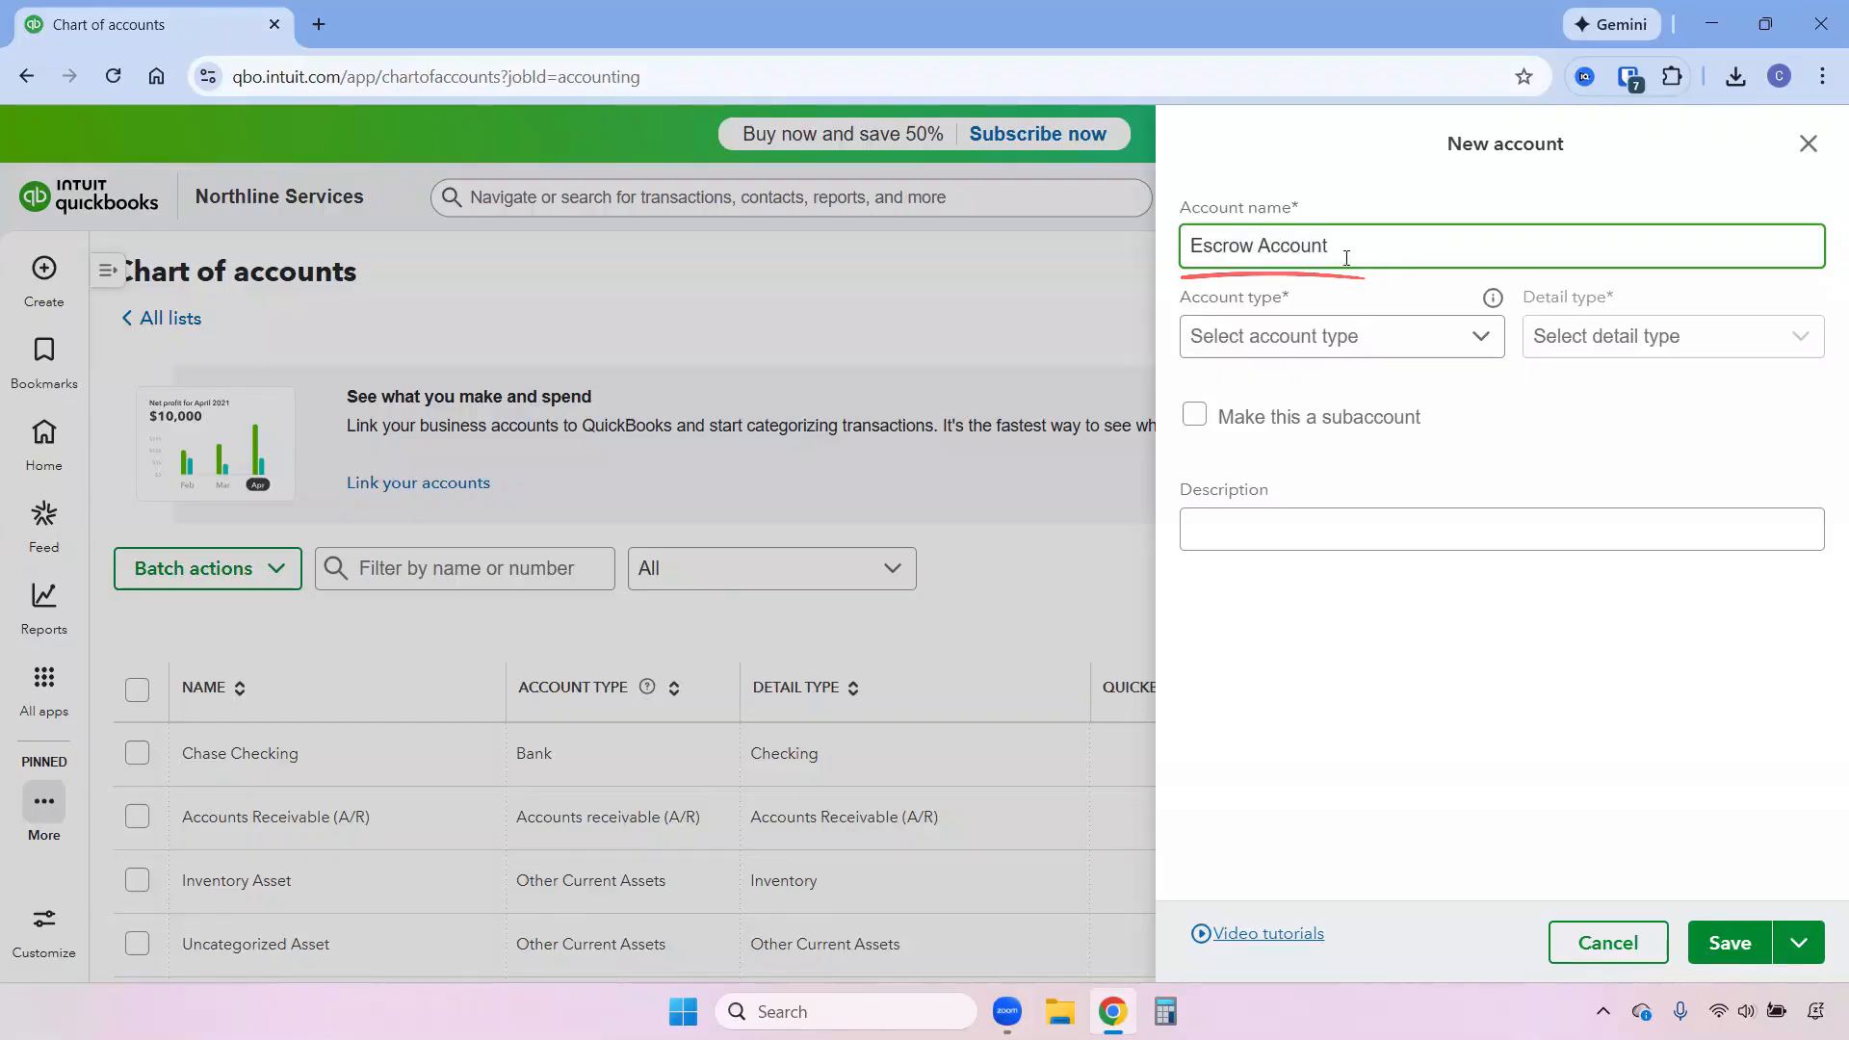
click(1254, 339)
click(1245, 443)
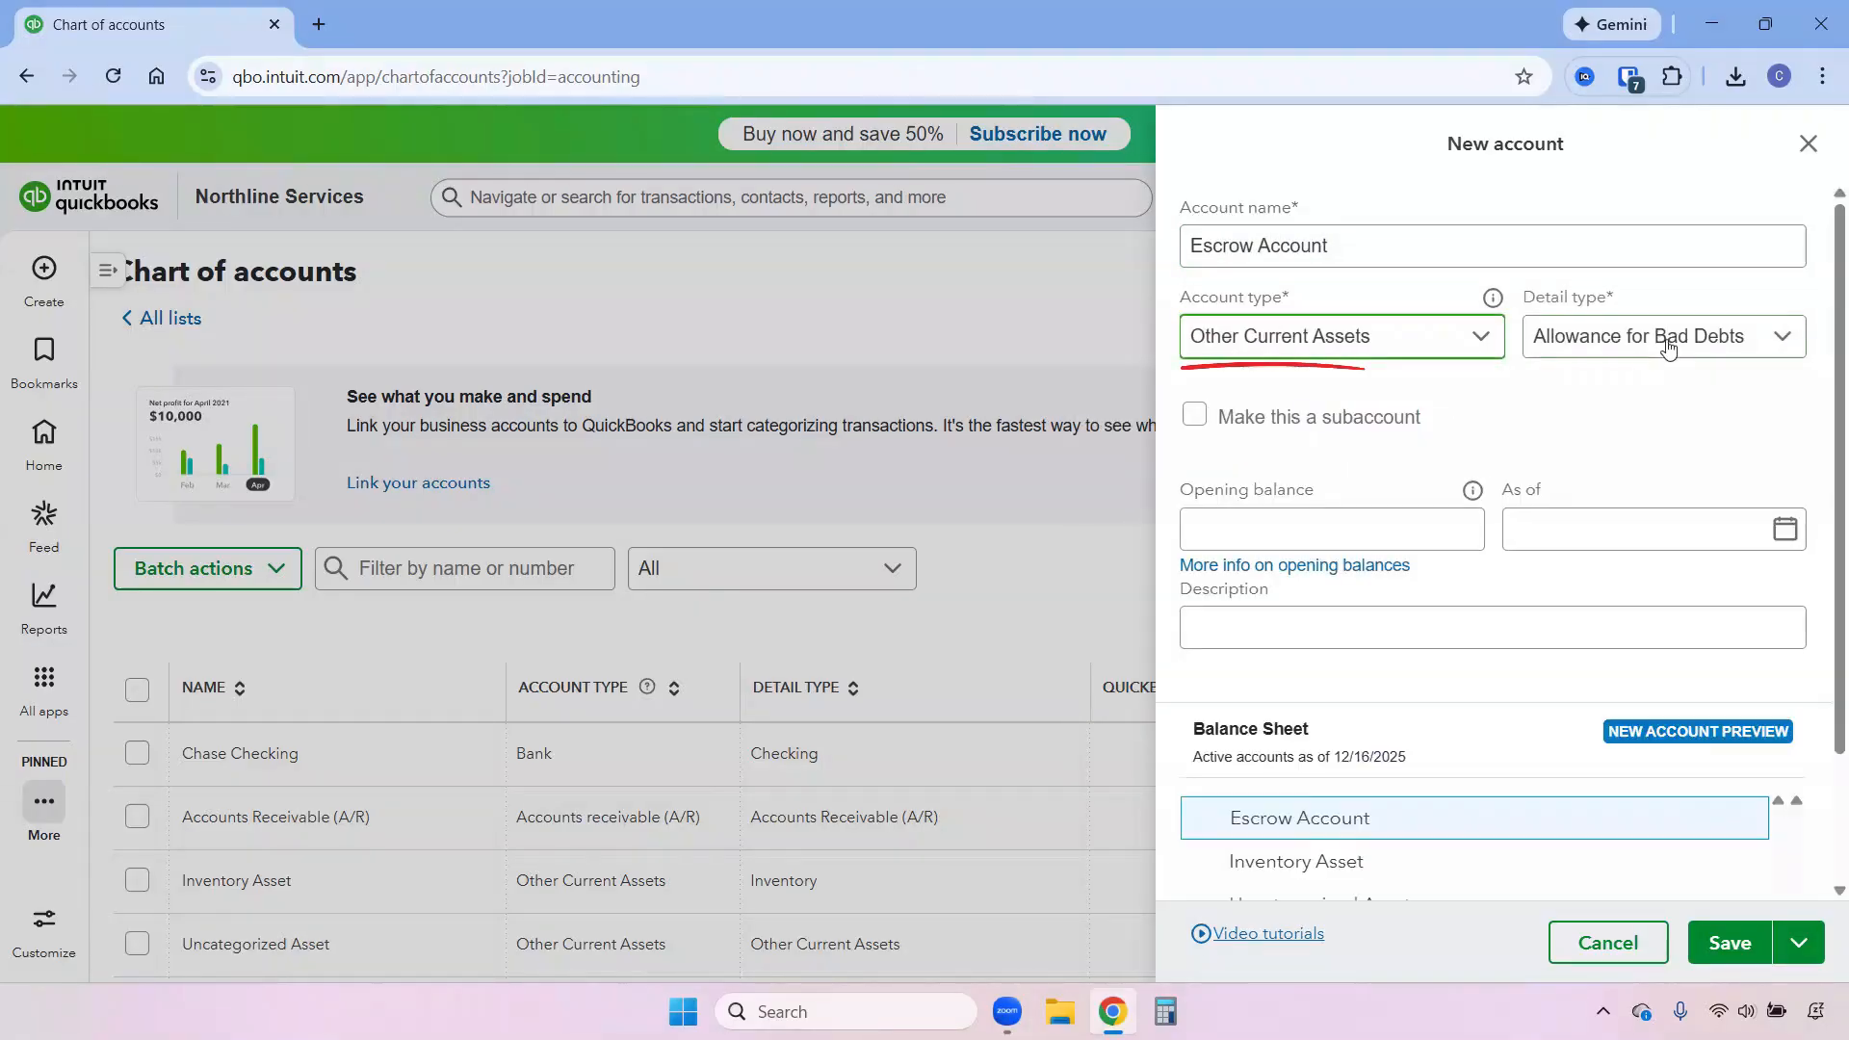
click(1666, 339)
scroll(1660, 496, down, 3)
scroll(1661, 496, down, 3)
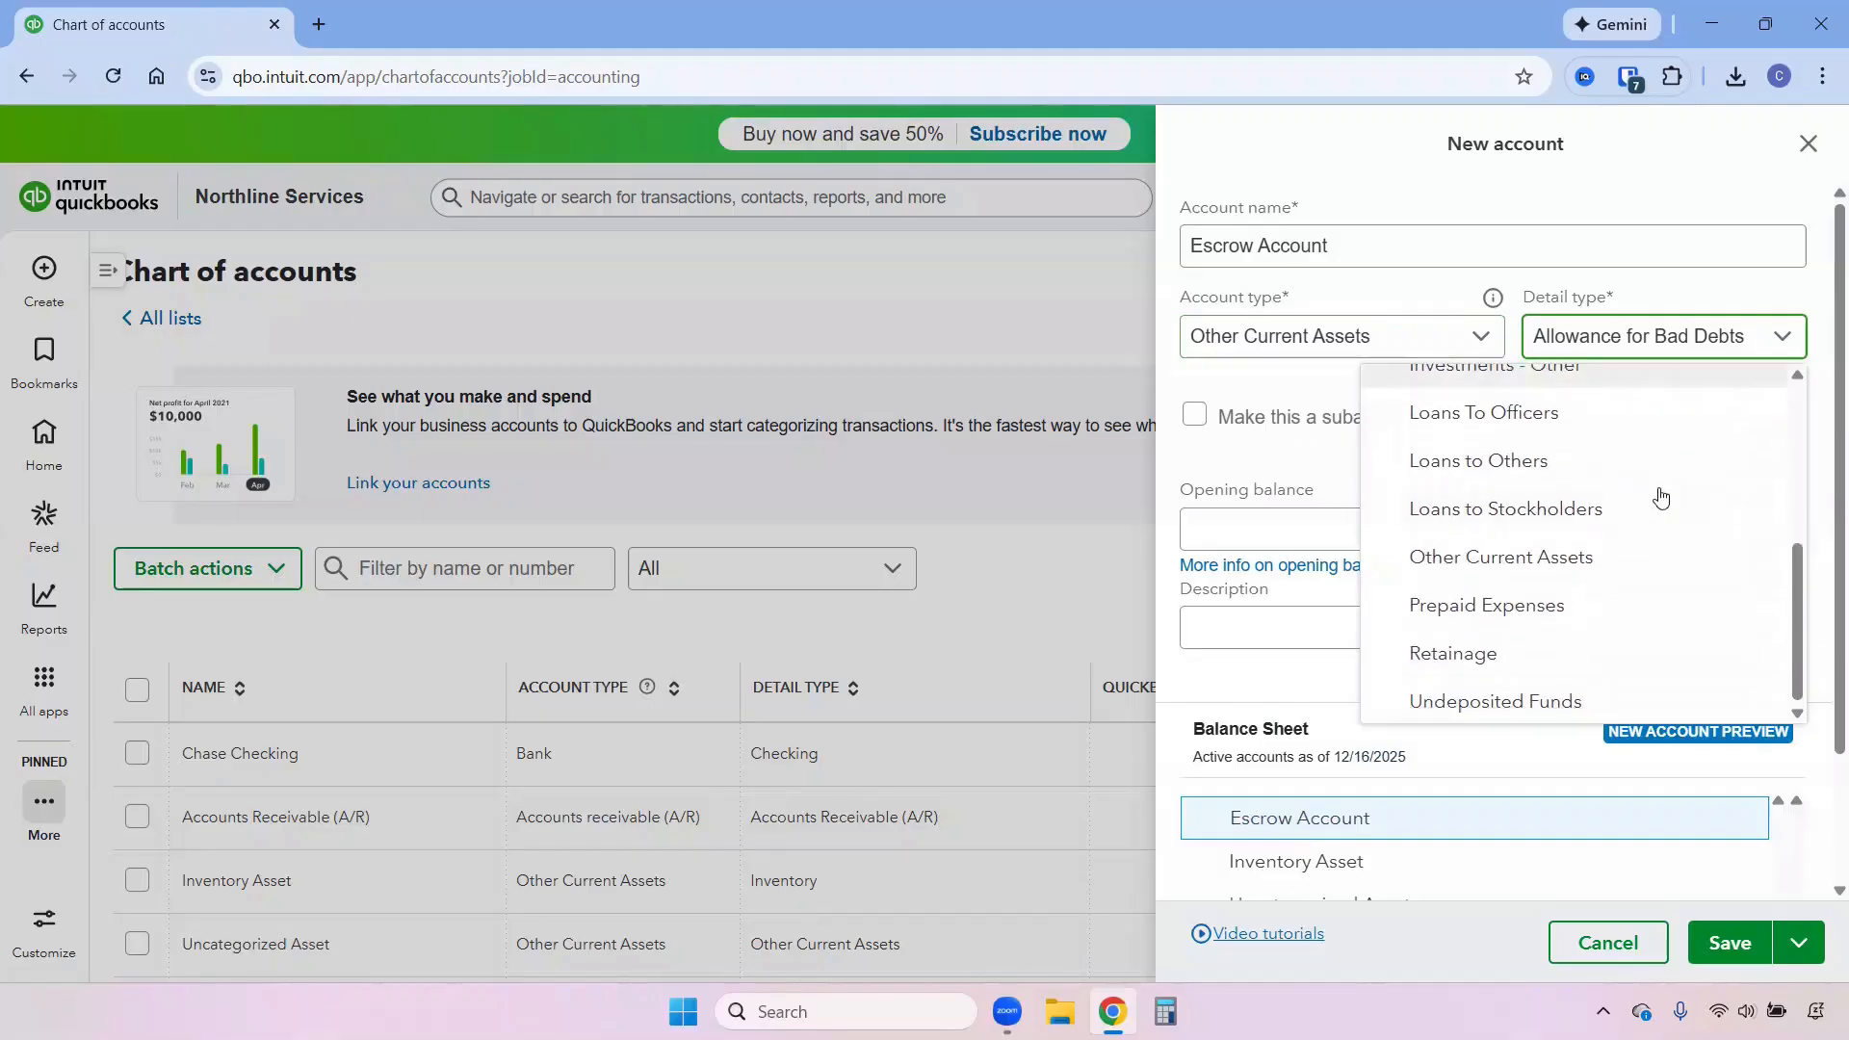
click(1549, 600)
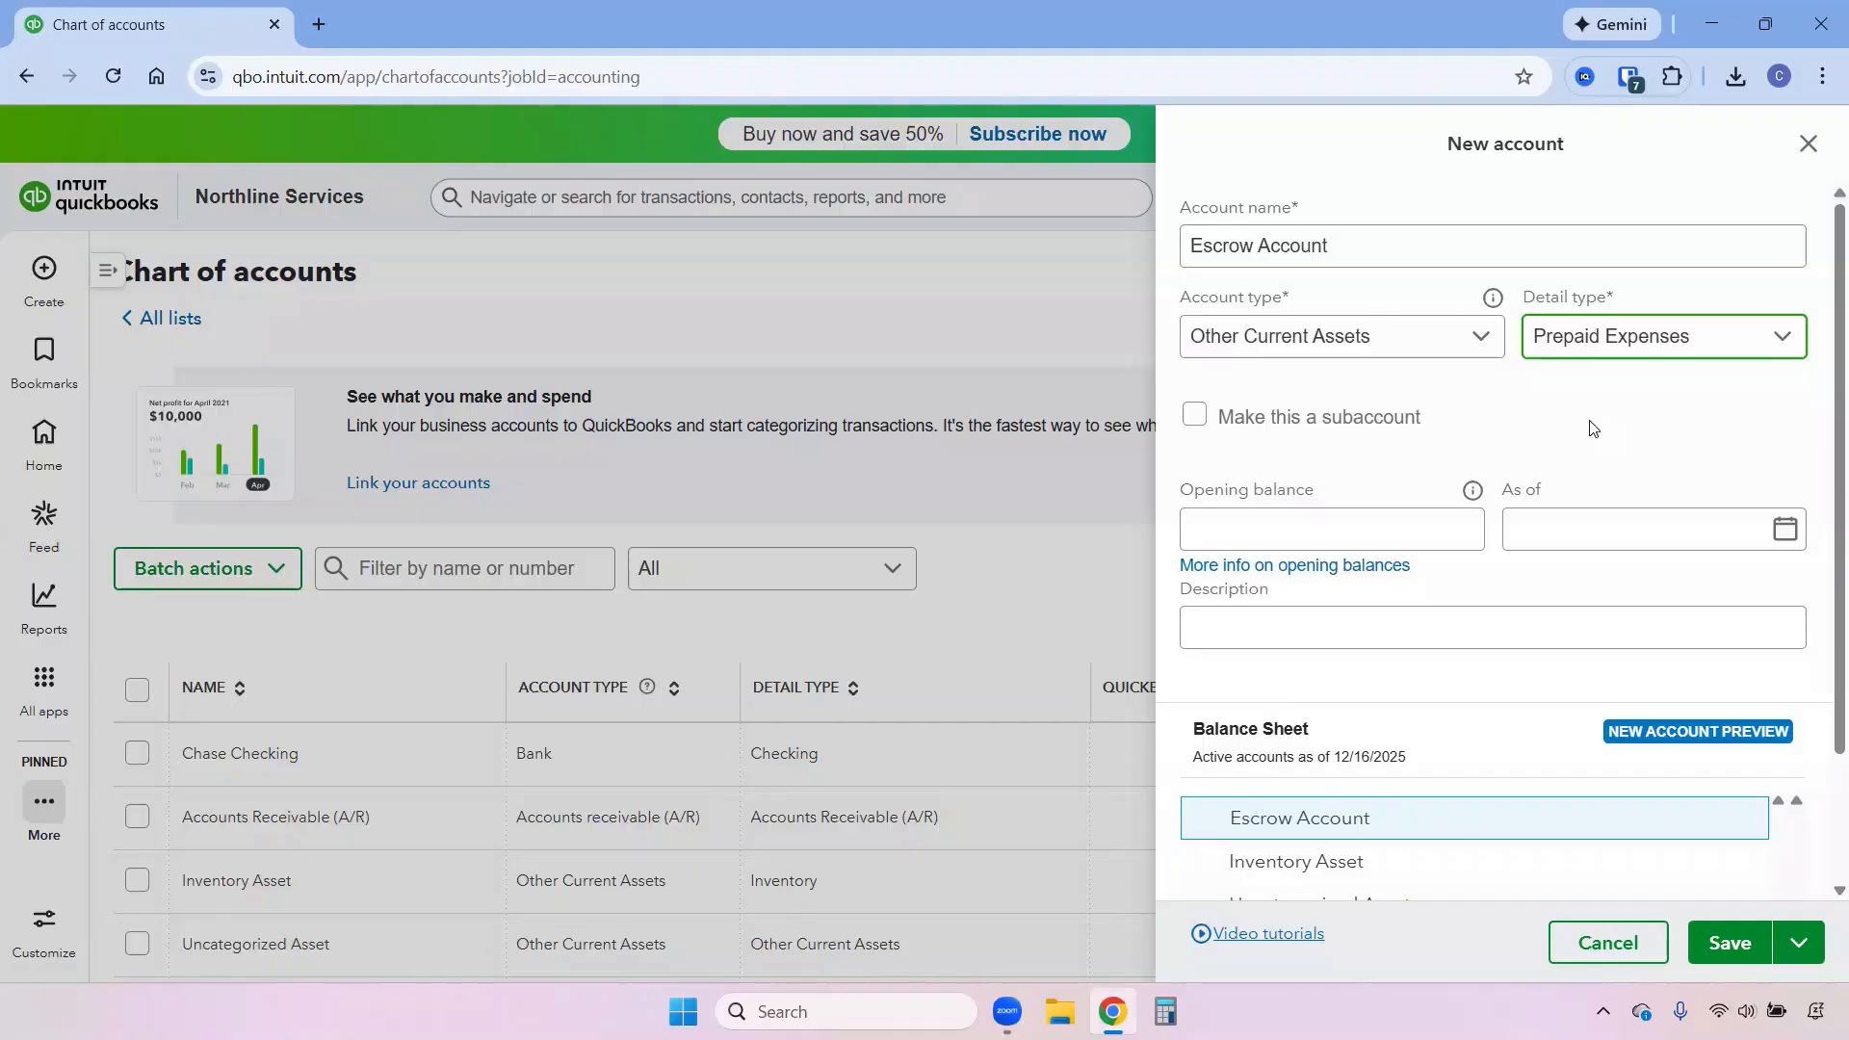
click(1729, 941)
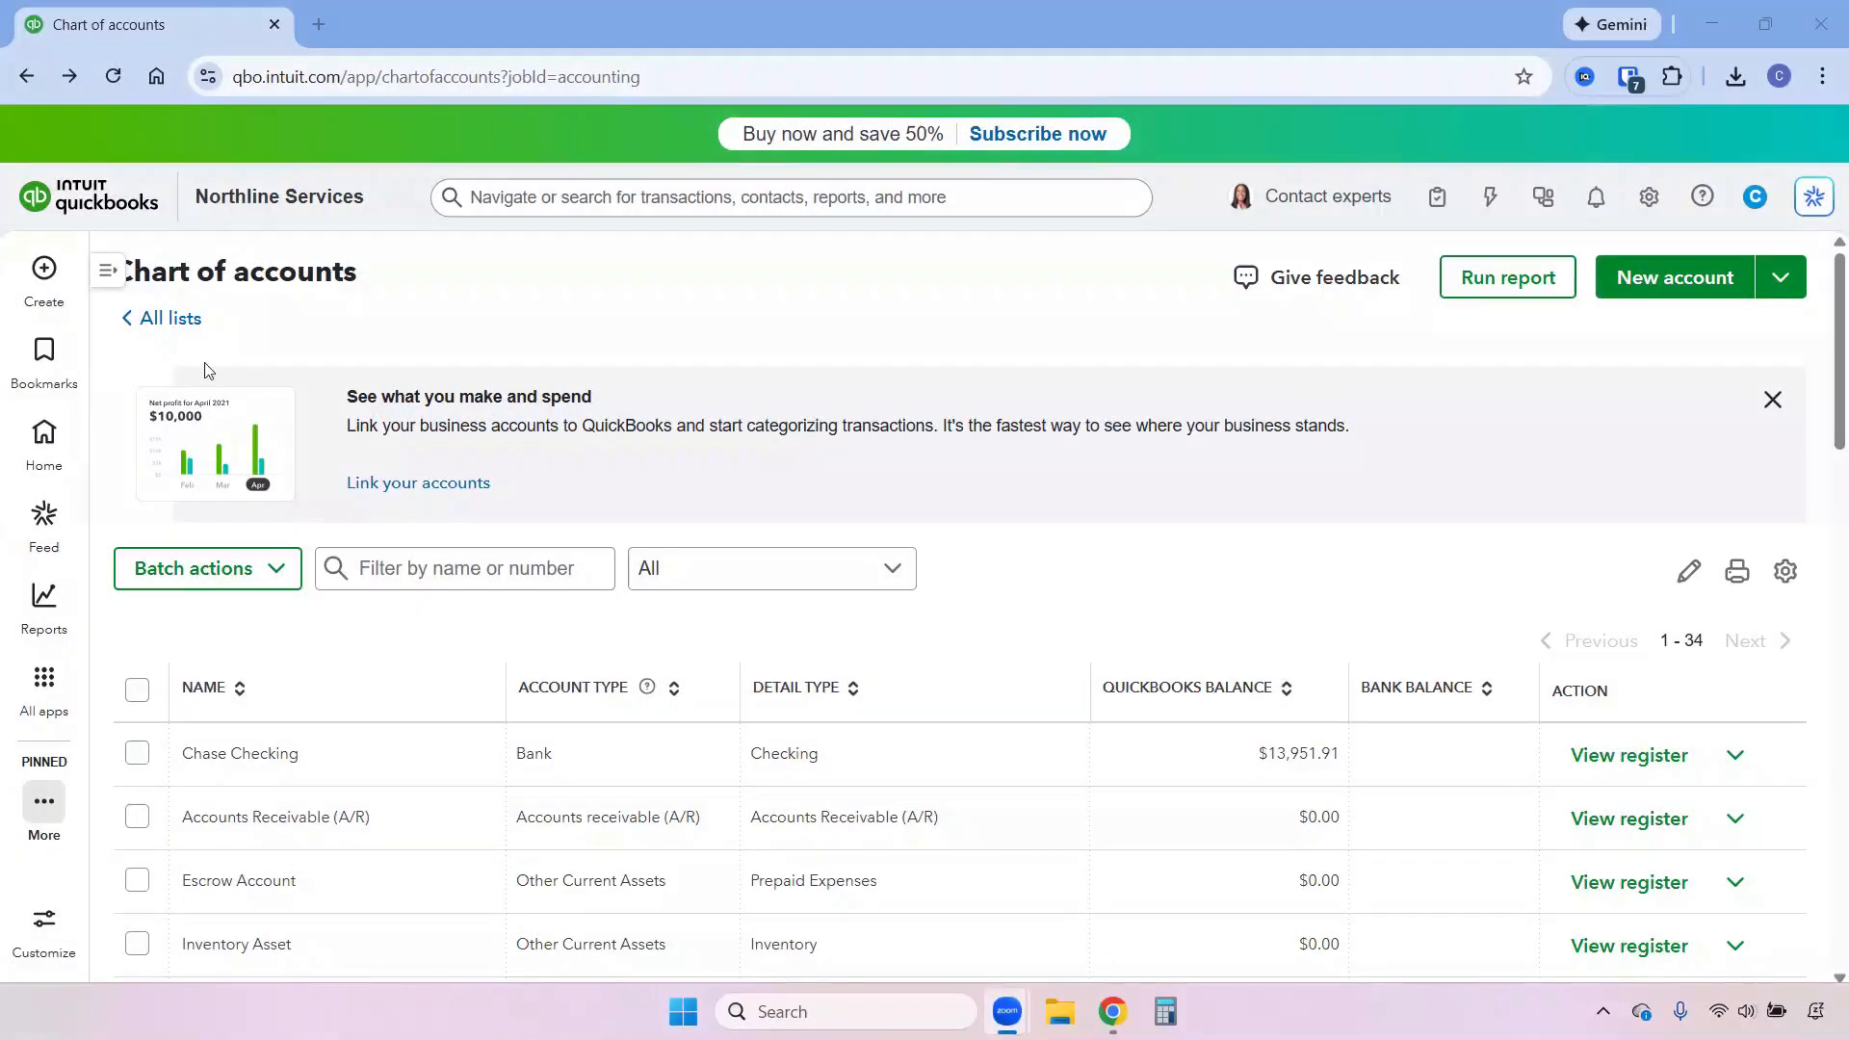
Start a new journal entry and set its journal date to 10/16/2025
click(44, 272)
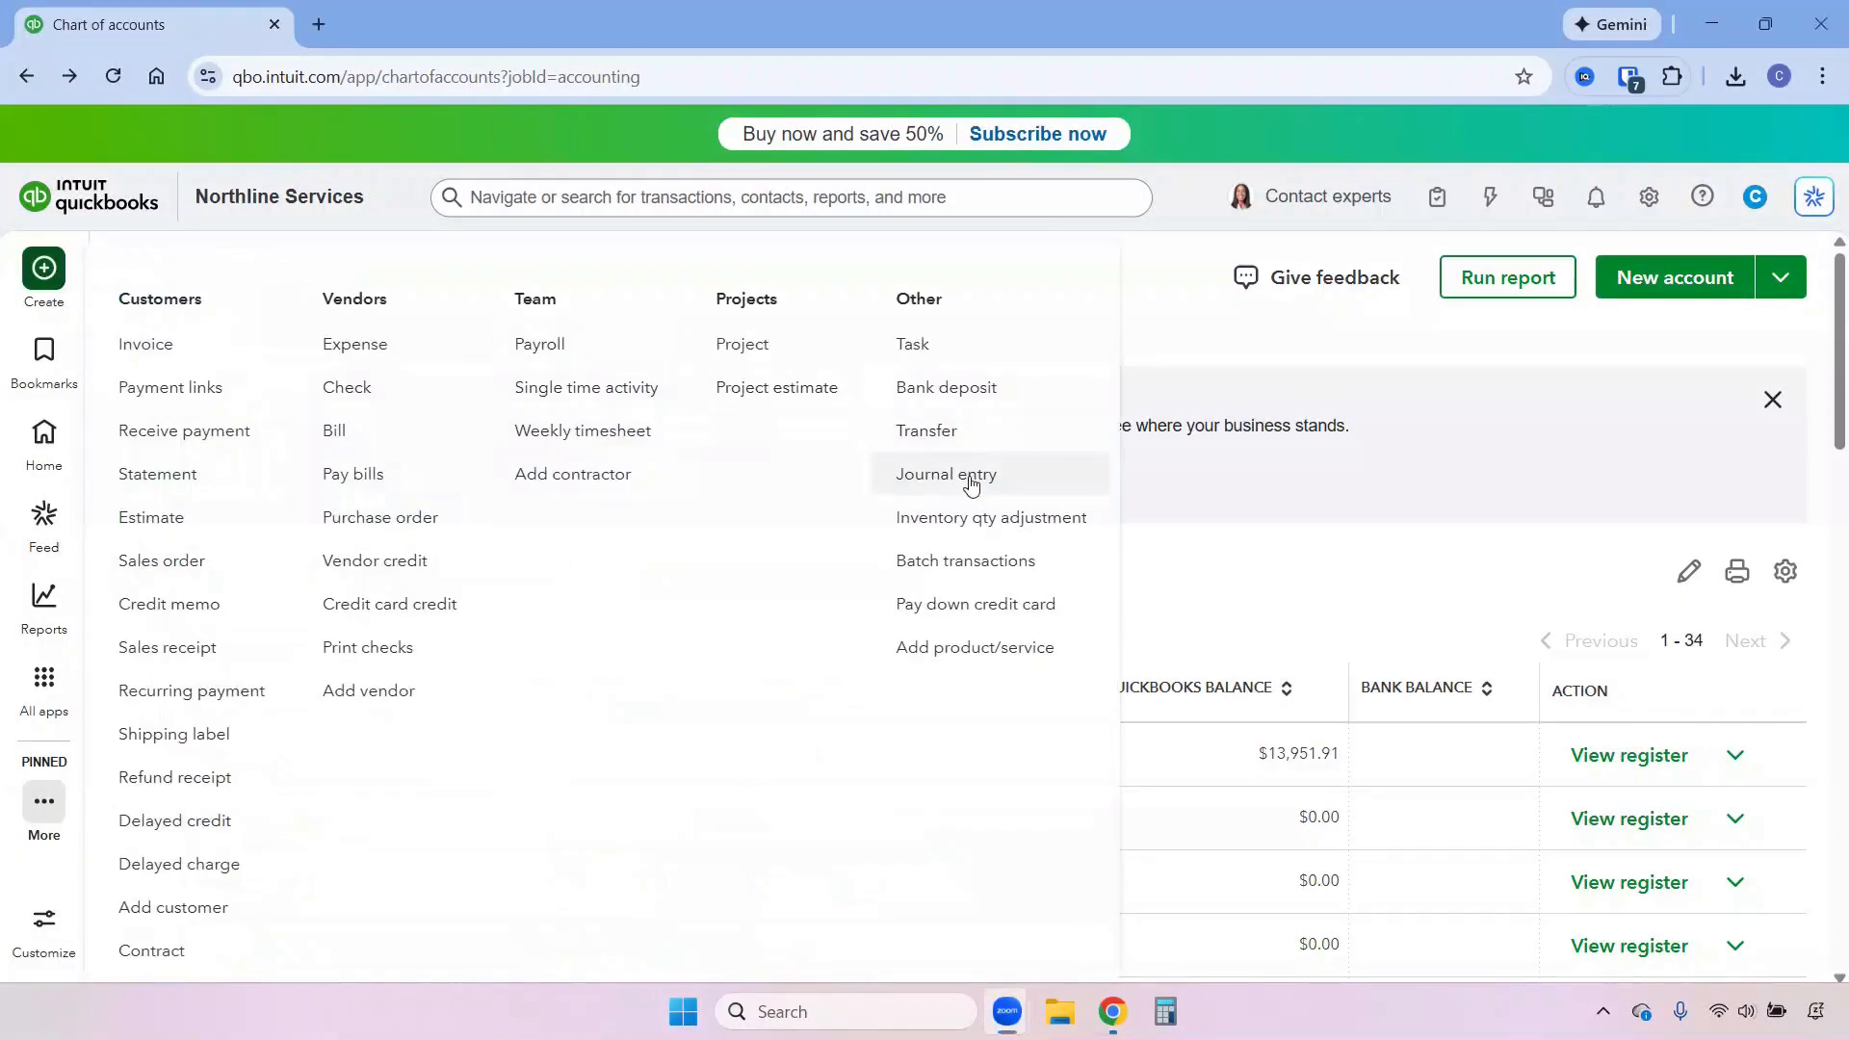
click(970, 484)
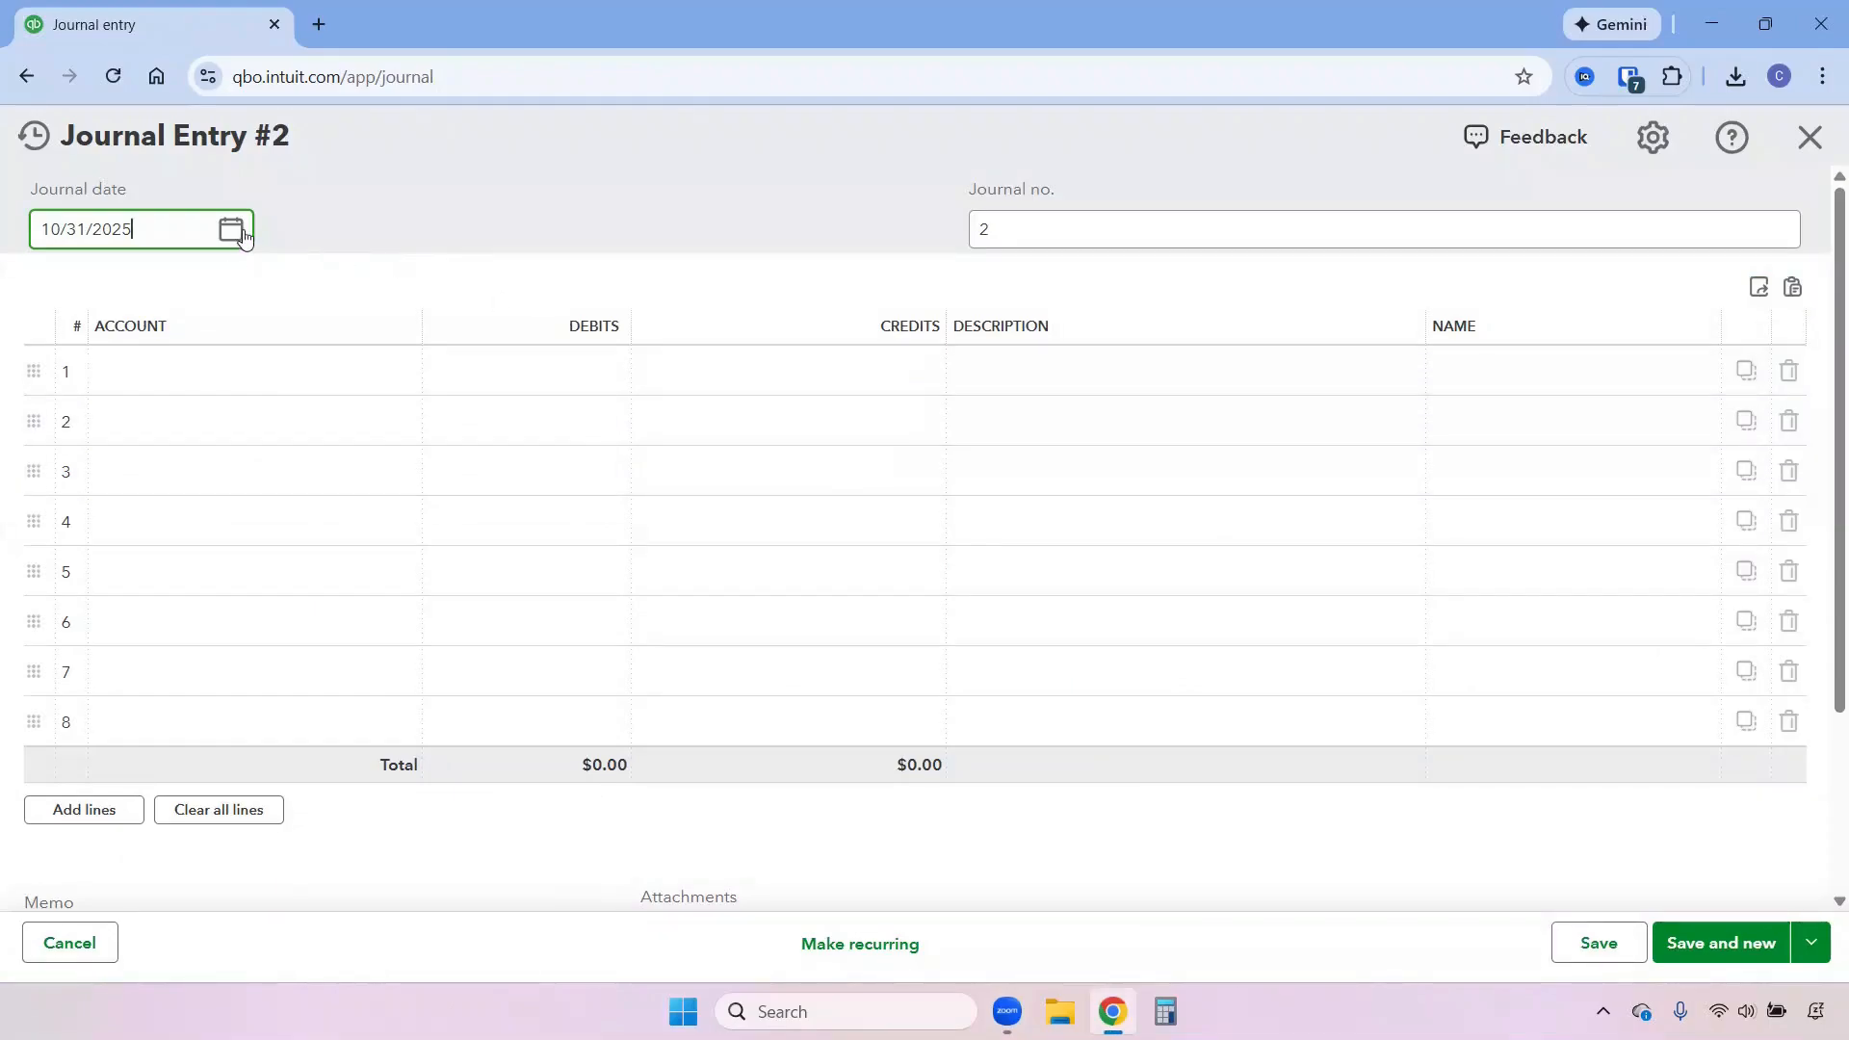
click(231, 231)
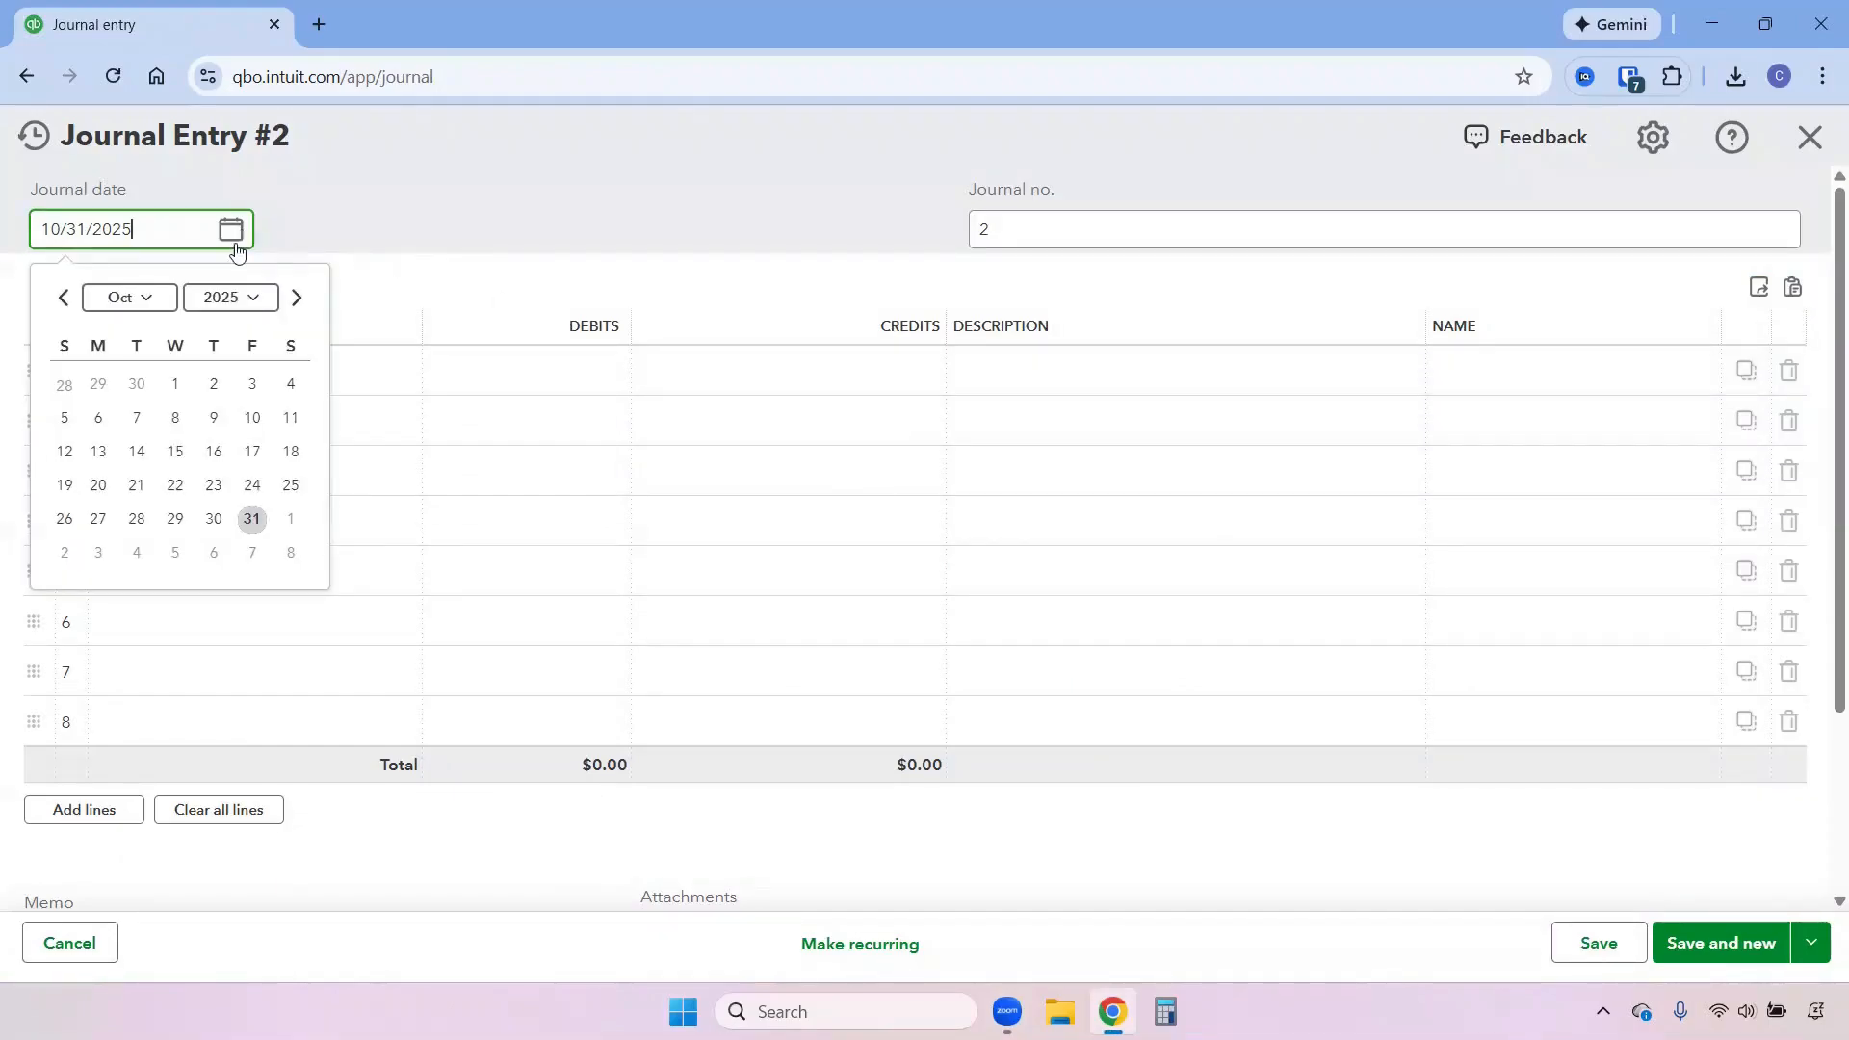
click(213, 451)
Fill line 1 with the First Time Funding Loan account, a credit of $315,265.00 and the name First Time Funding
click(183, 383)
text(first time)
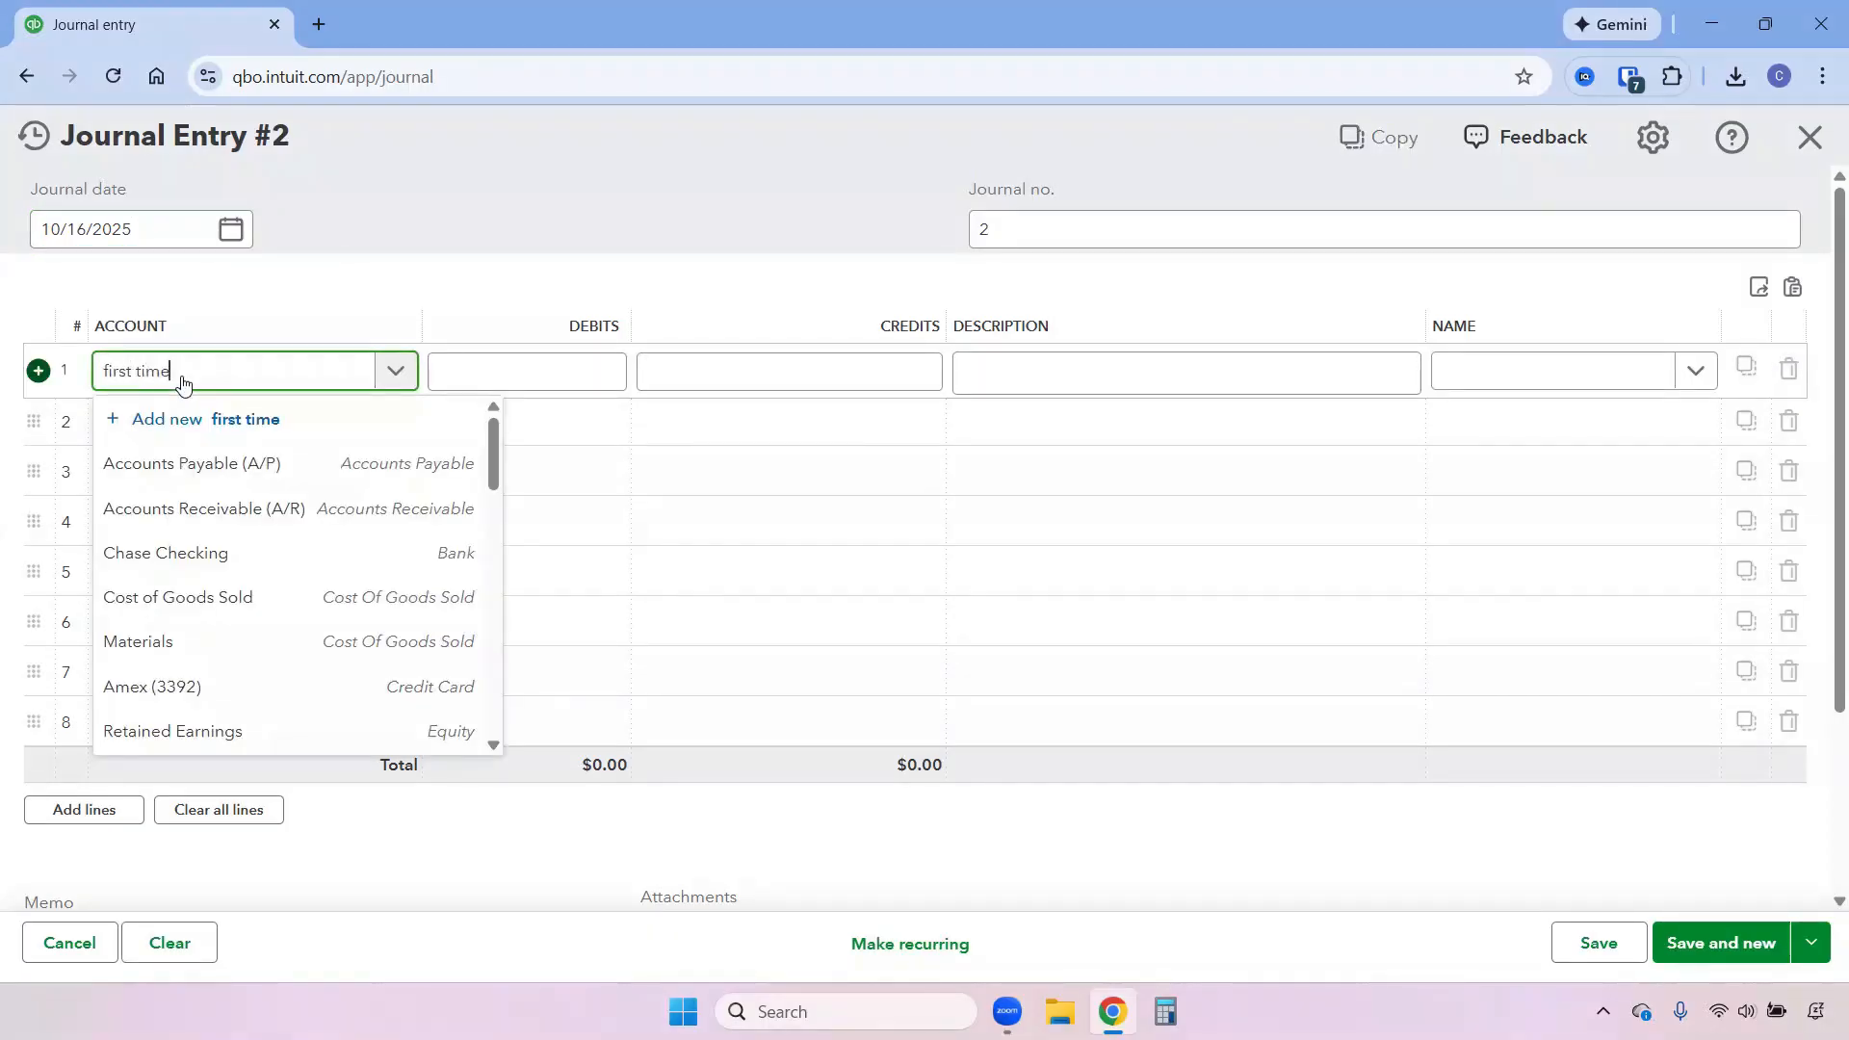
click(223, 466)
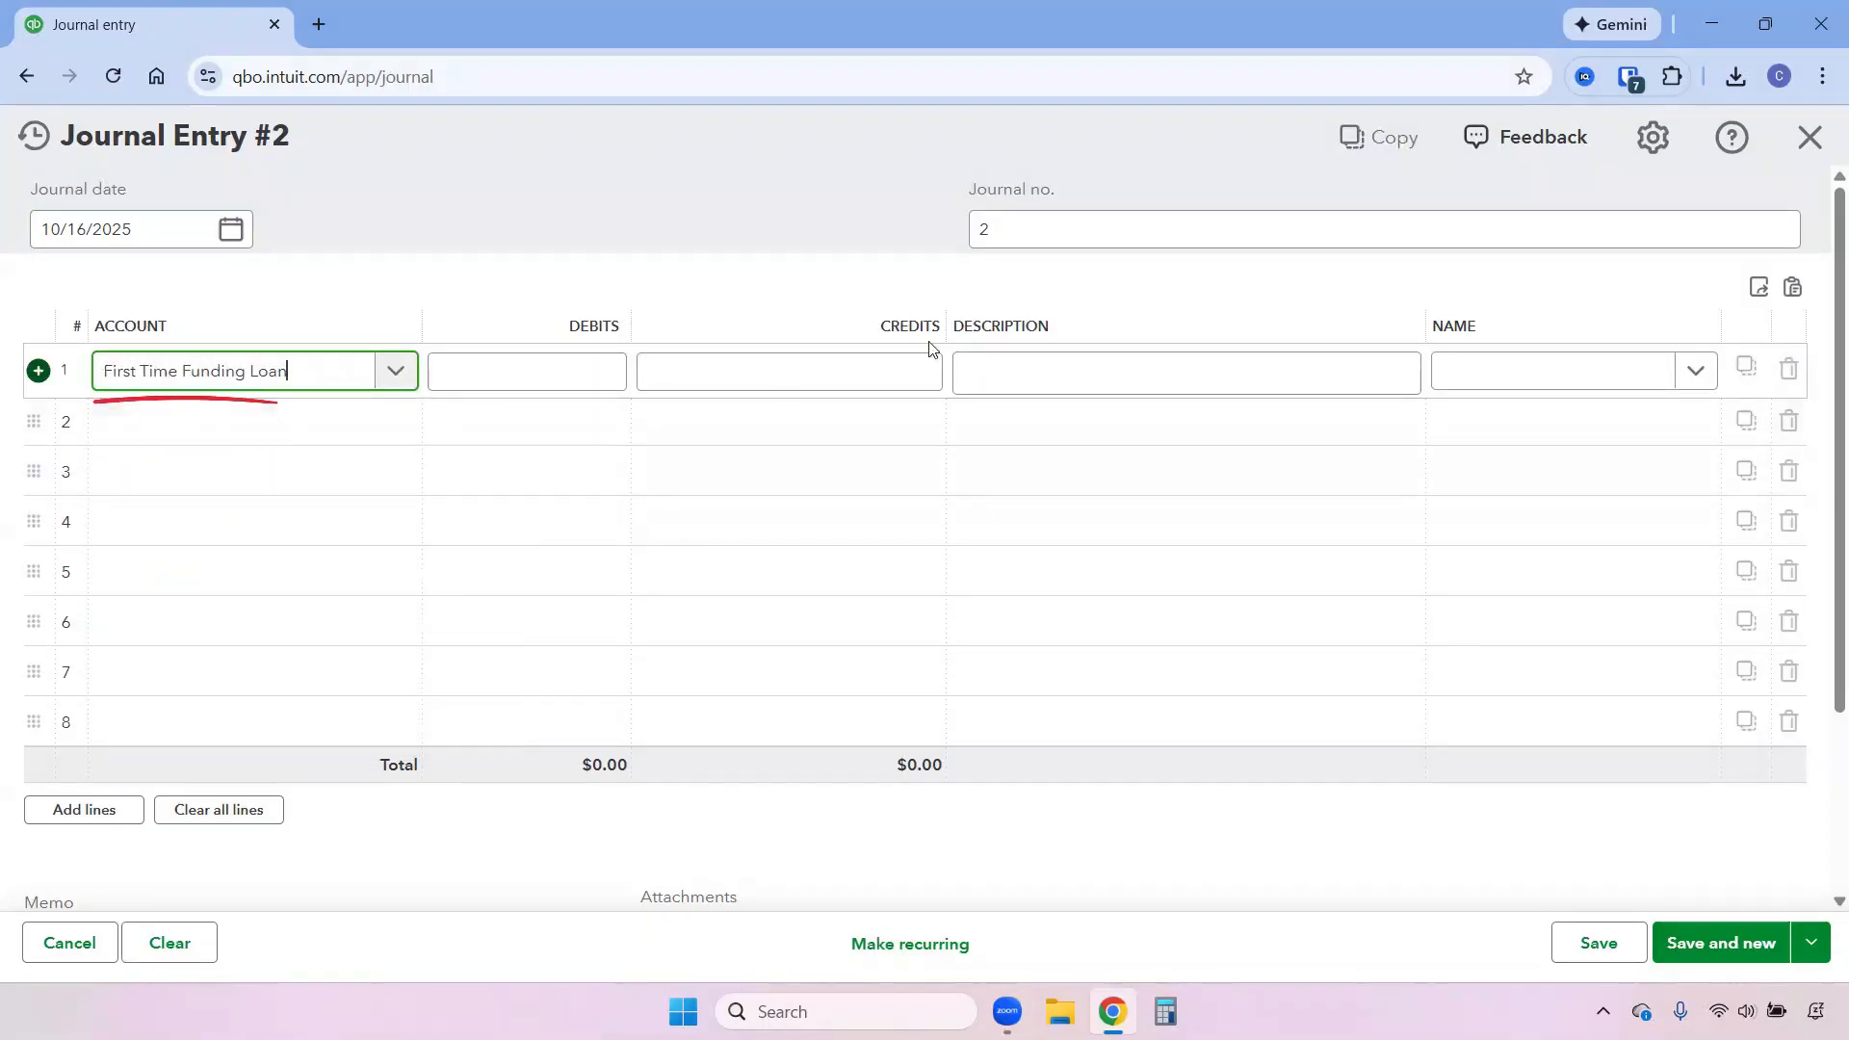
click(867, 382)
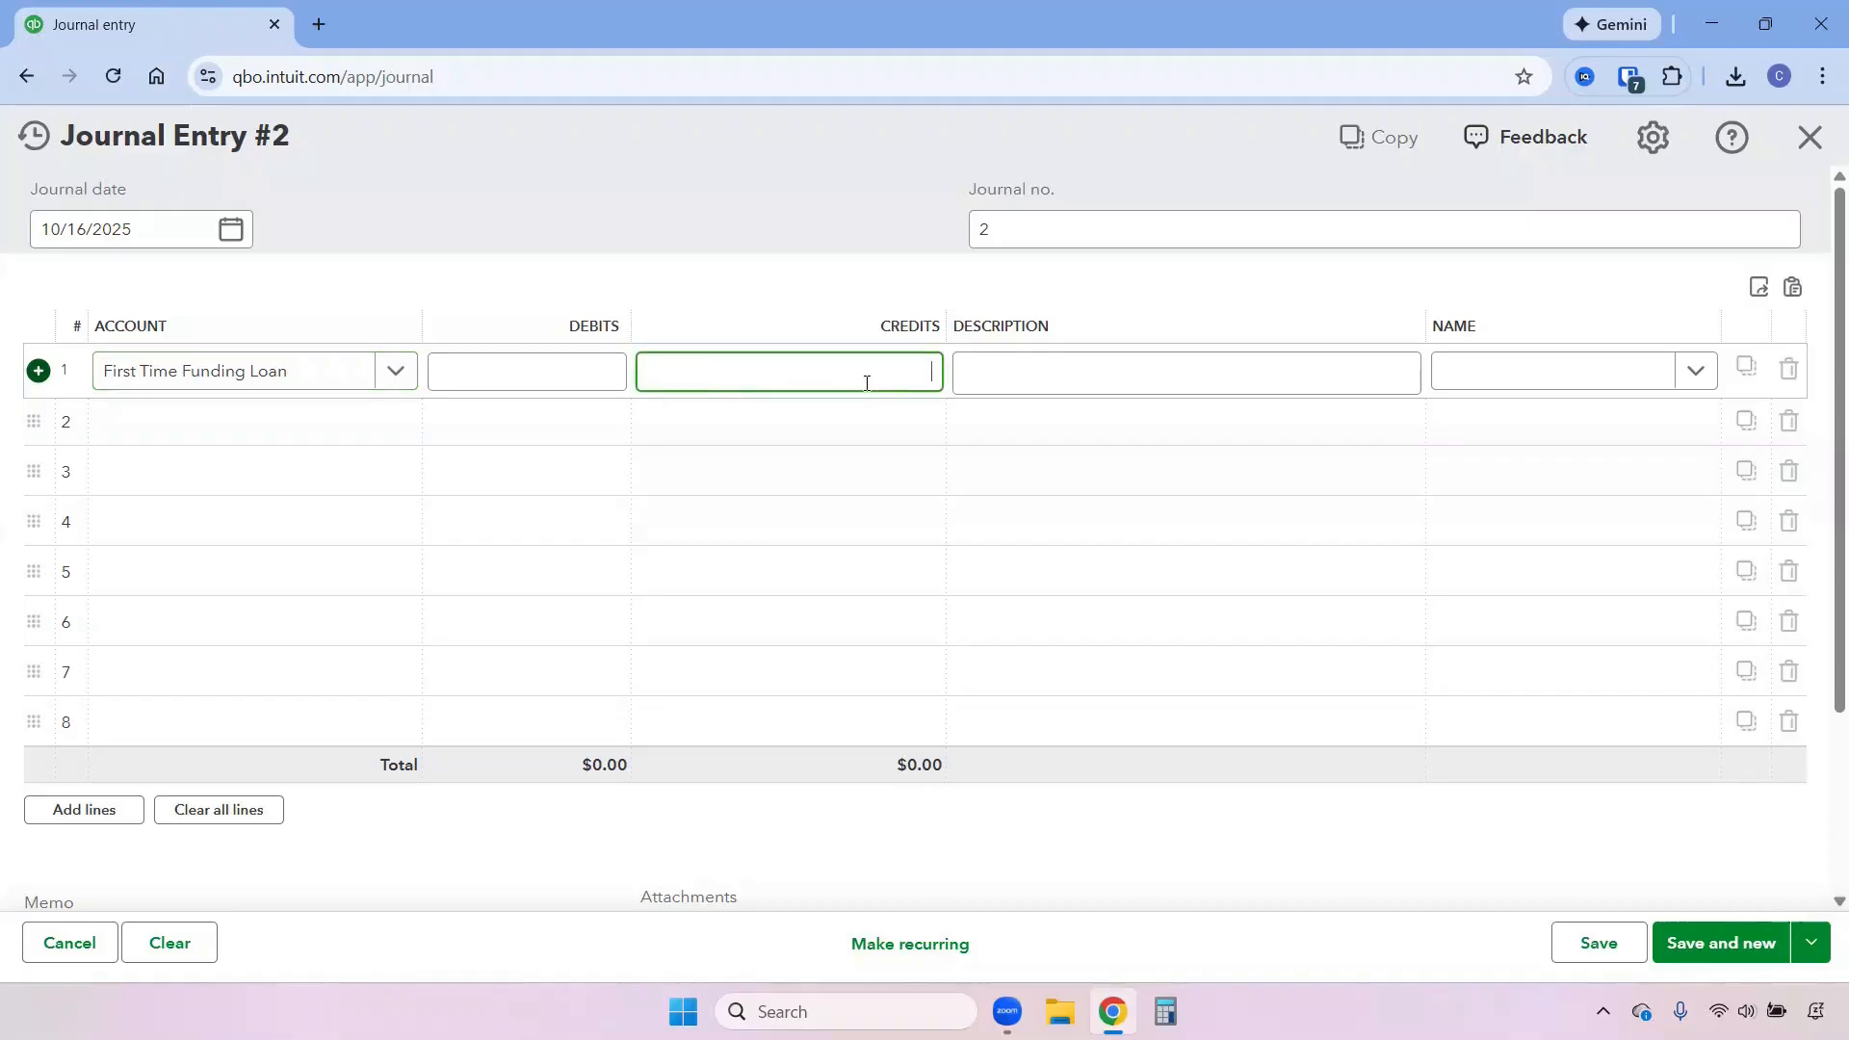
text(315,265.00)
click(1537, 378)
text(first)
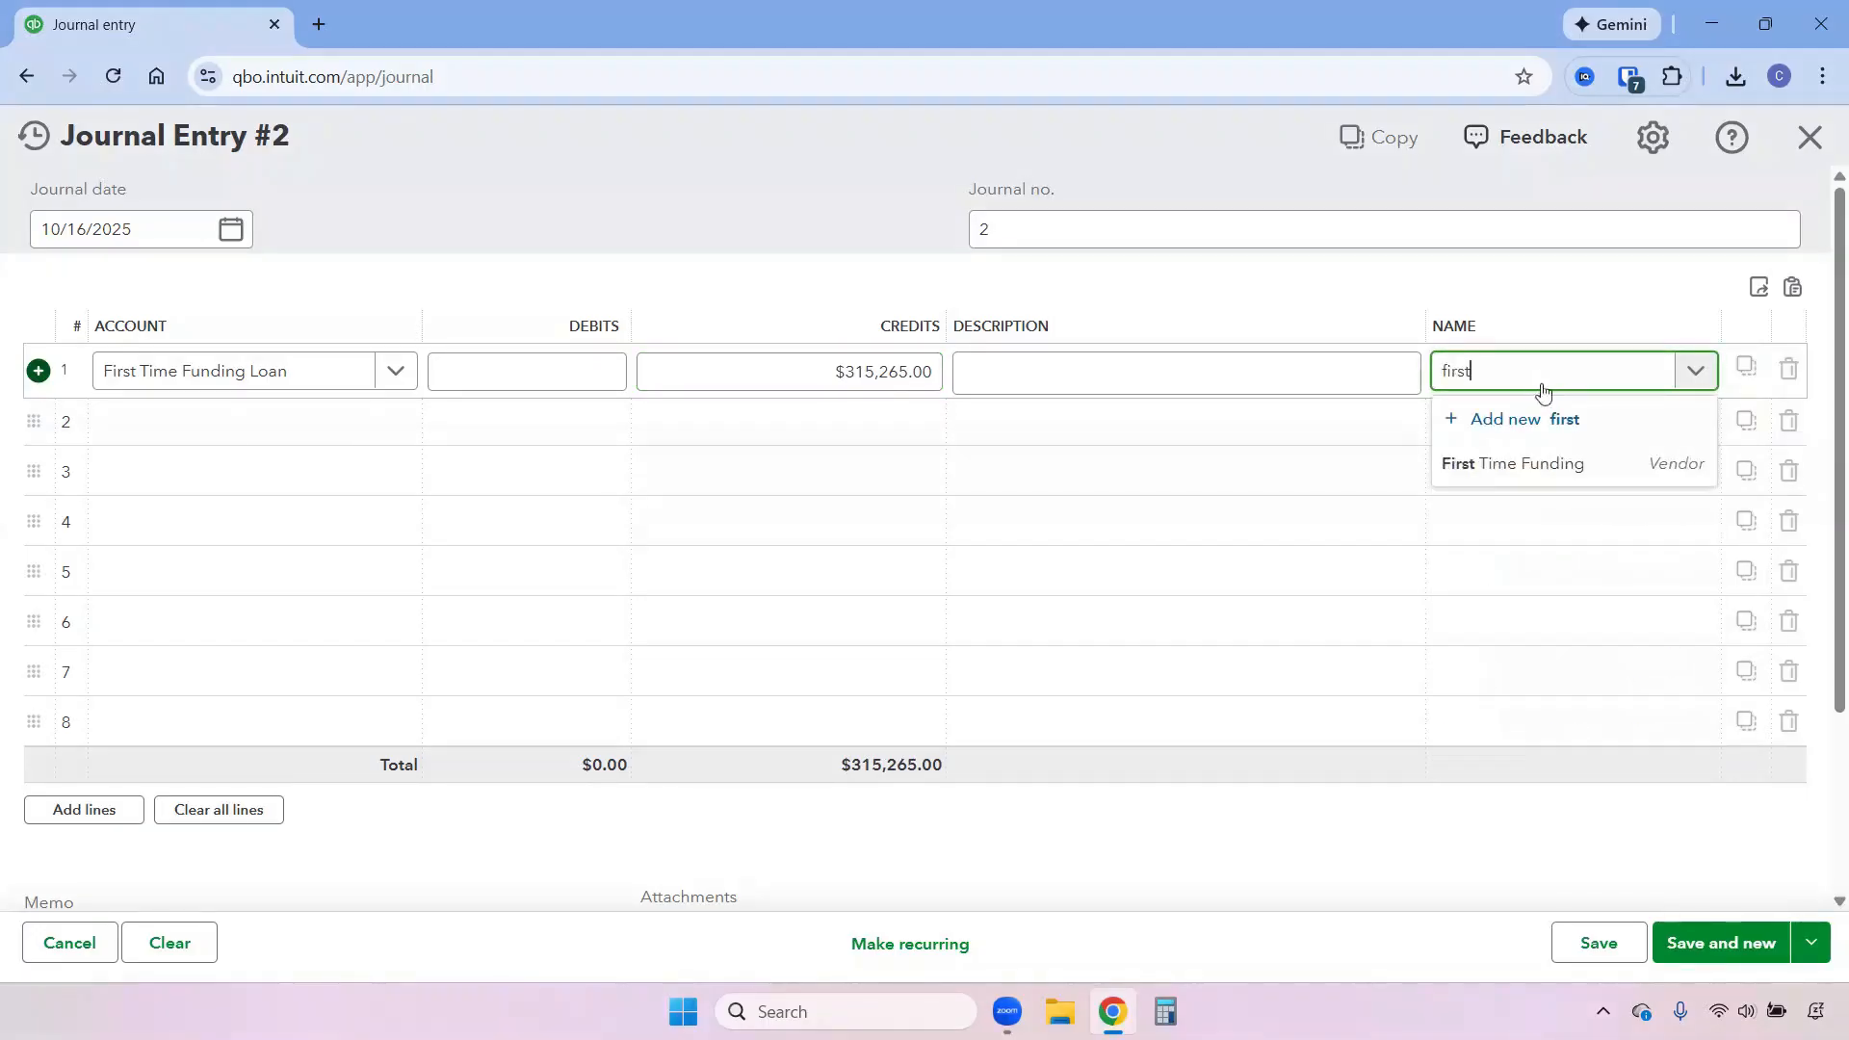
click(1559, 476)
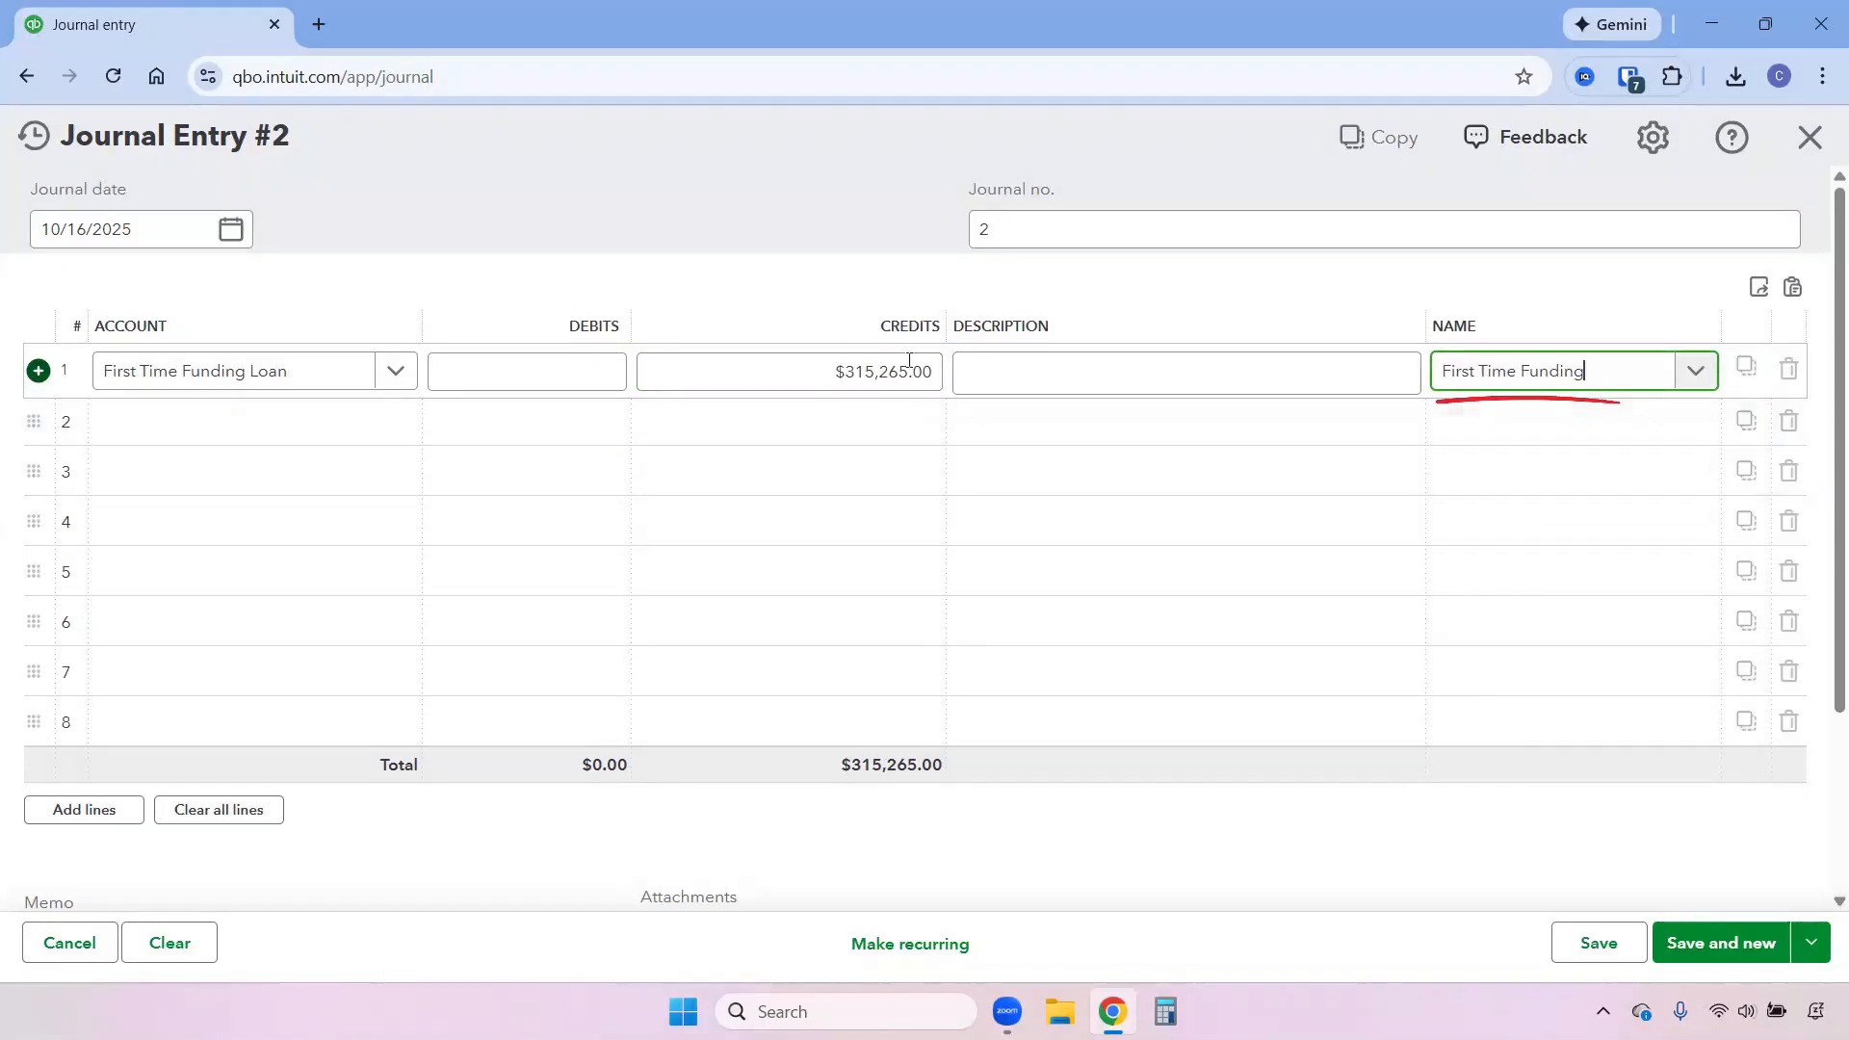
Debit the Office Spaces account $315,265.00 on line 2 and save the journal entry
click(240, 420)
text(office)
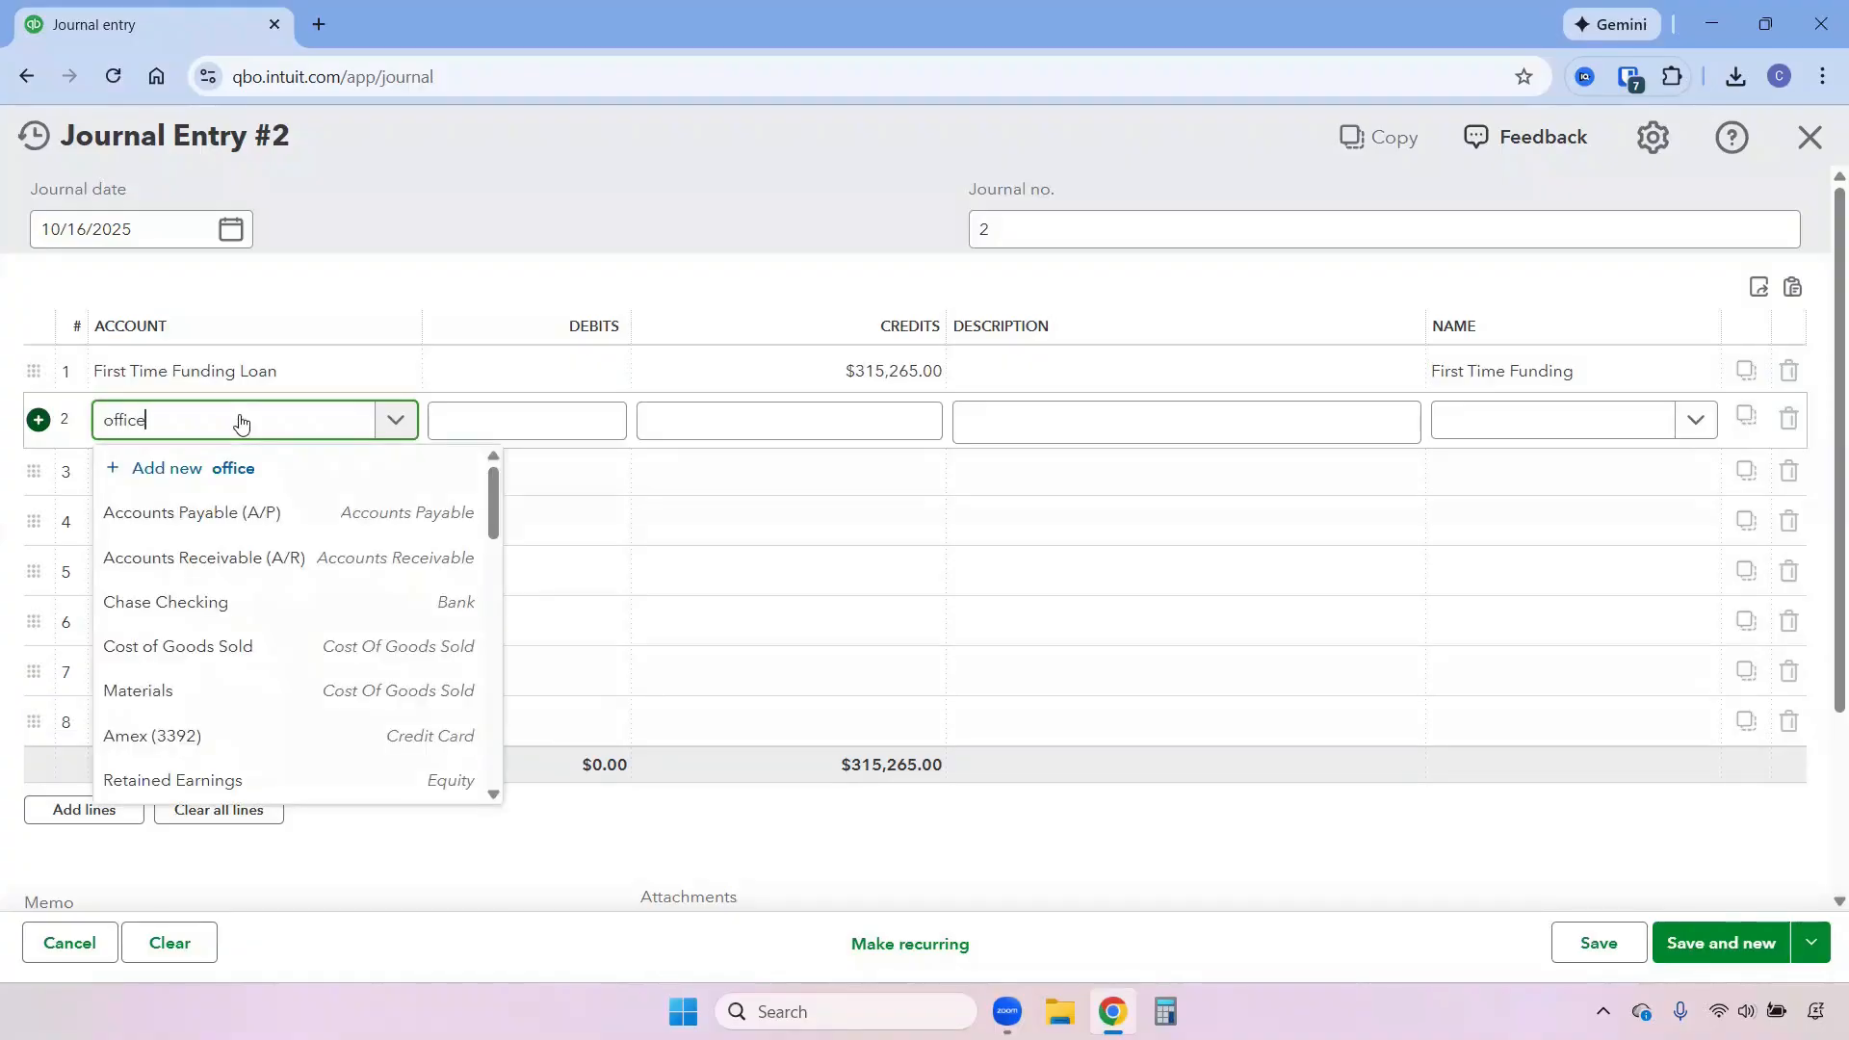
click(238, 512)
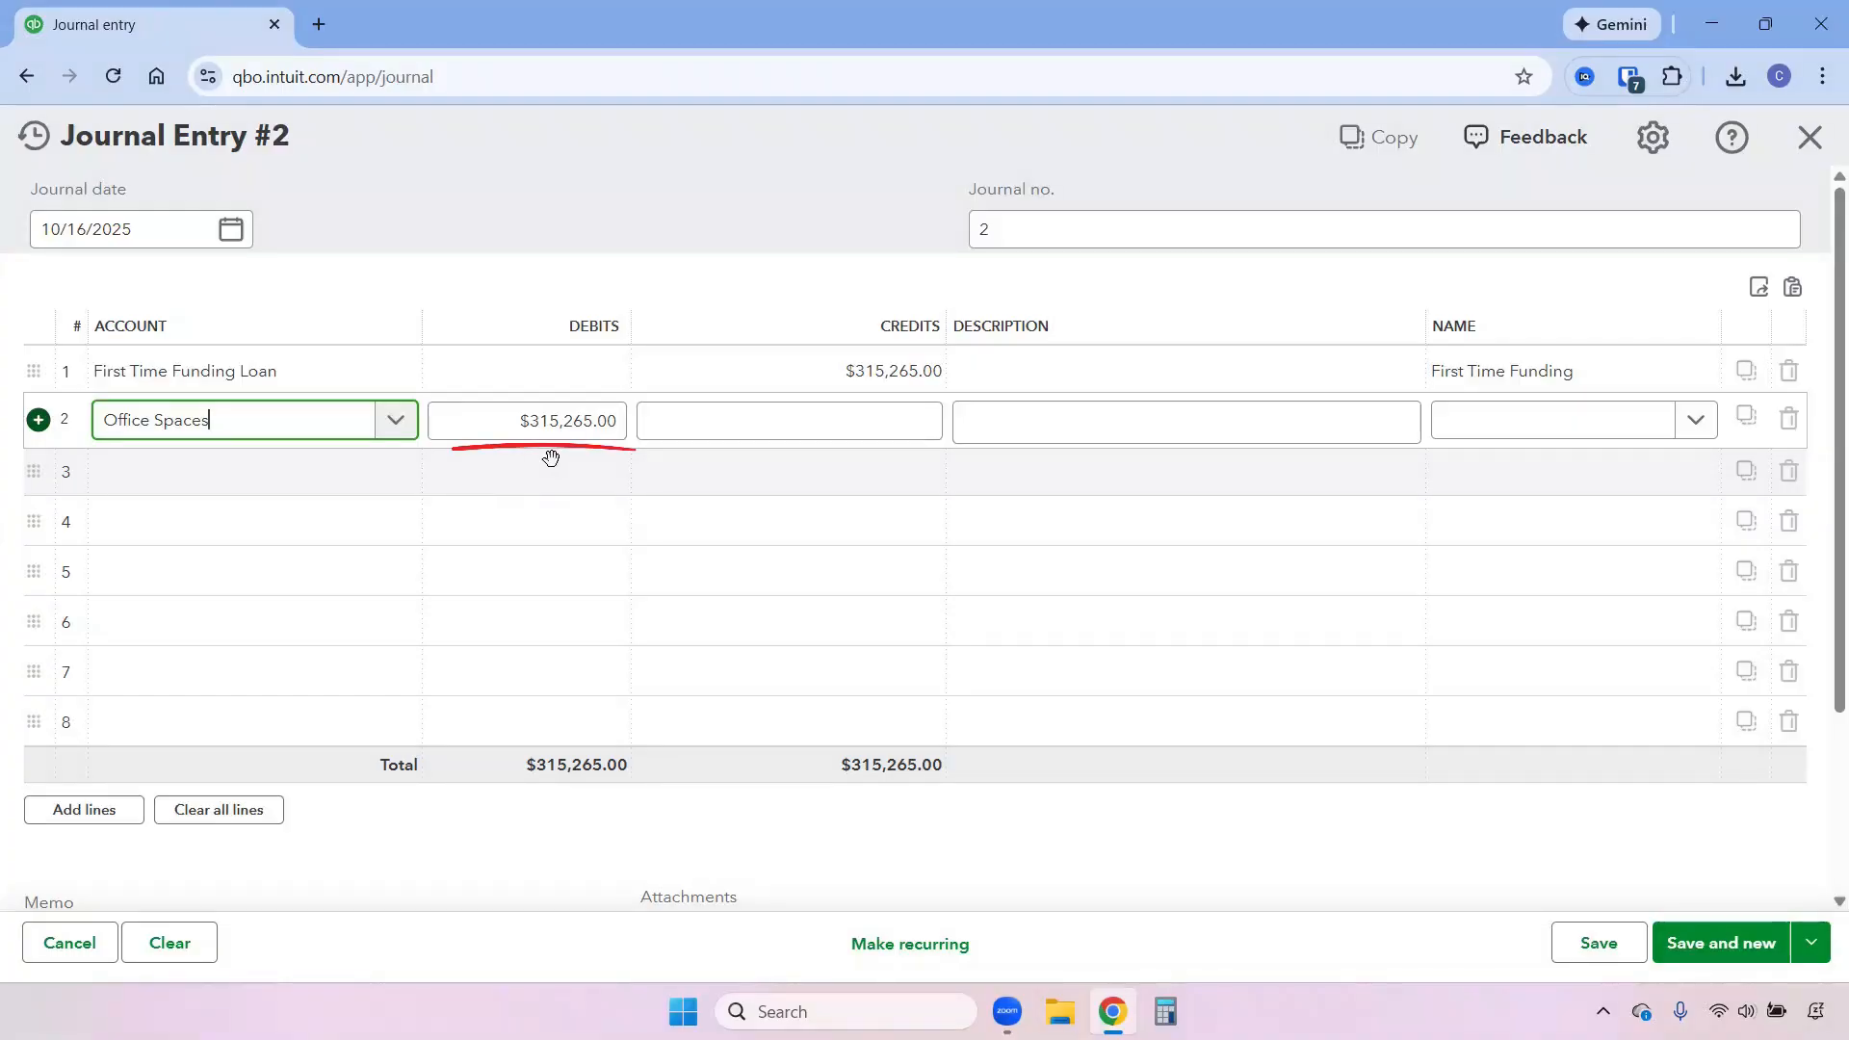
click(1596, 949)
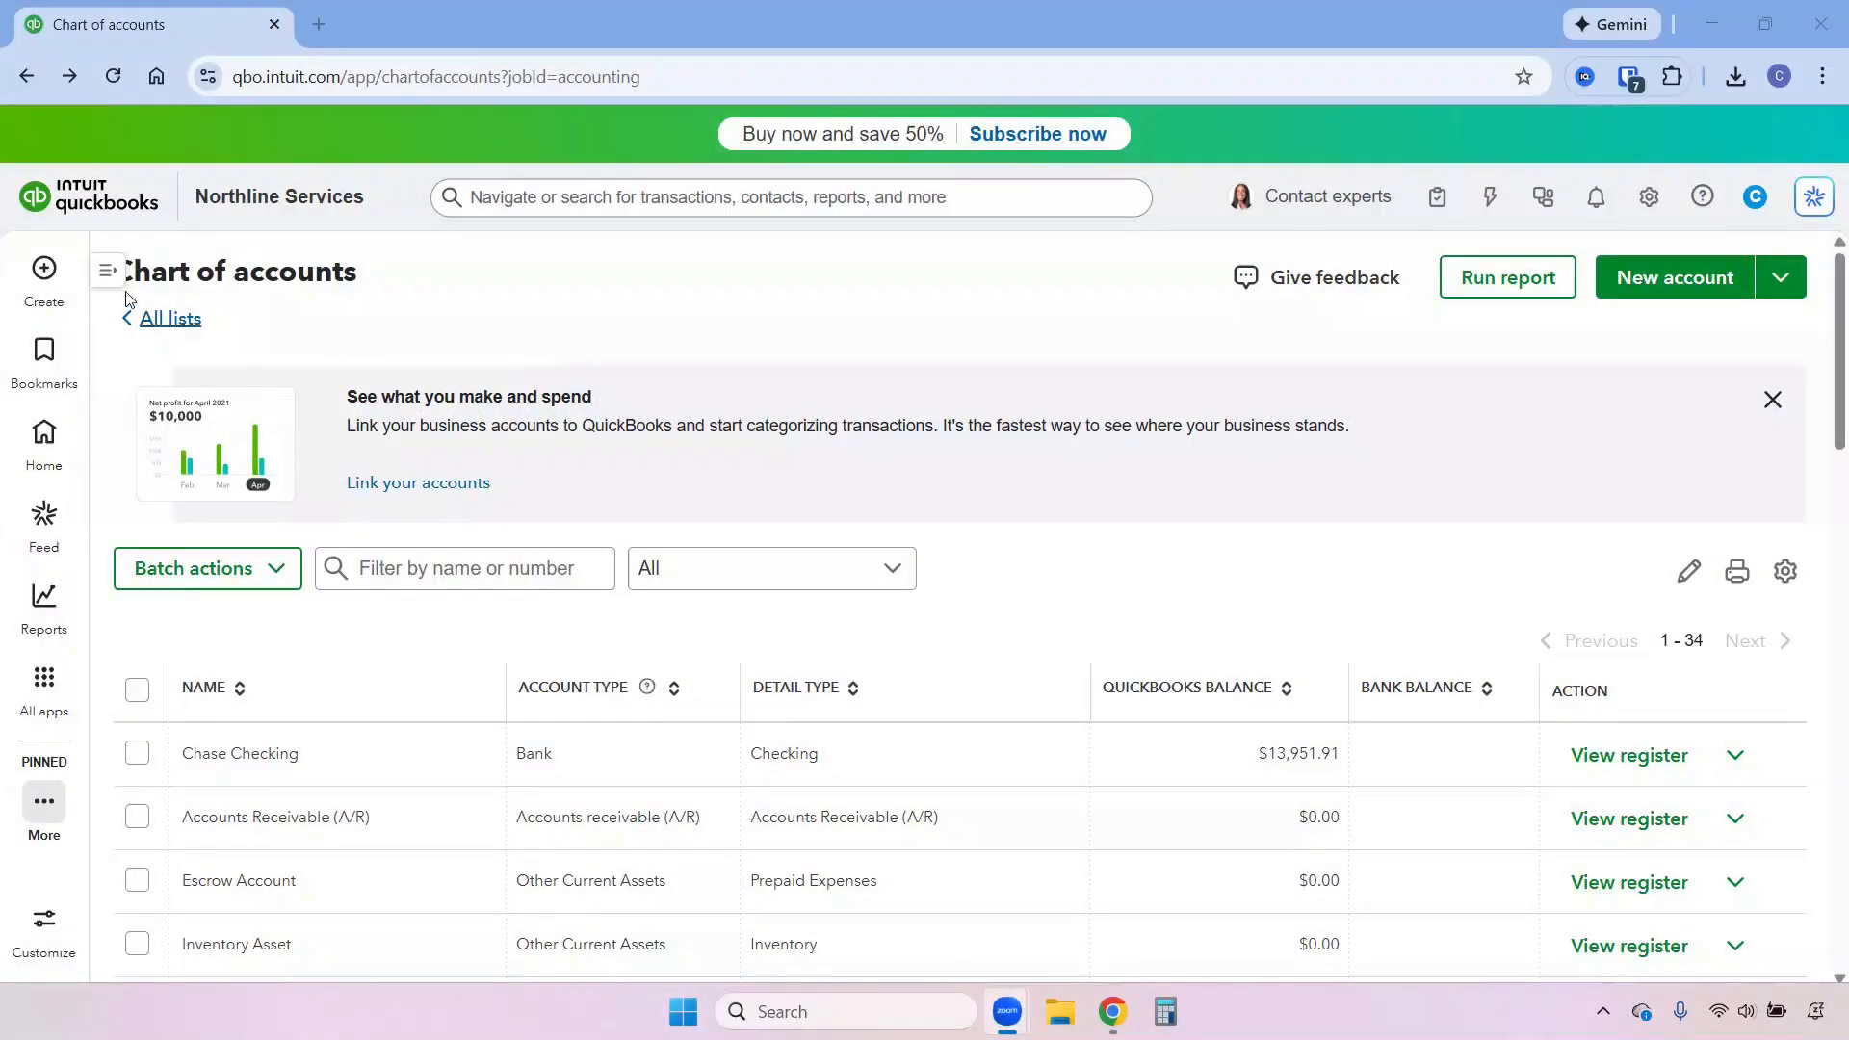
Start an expense to payee First Time Funding, paid from Chase Checking and dated 11/16/2025
click(38, 274)
click(372, 343)
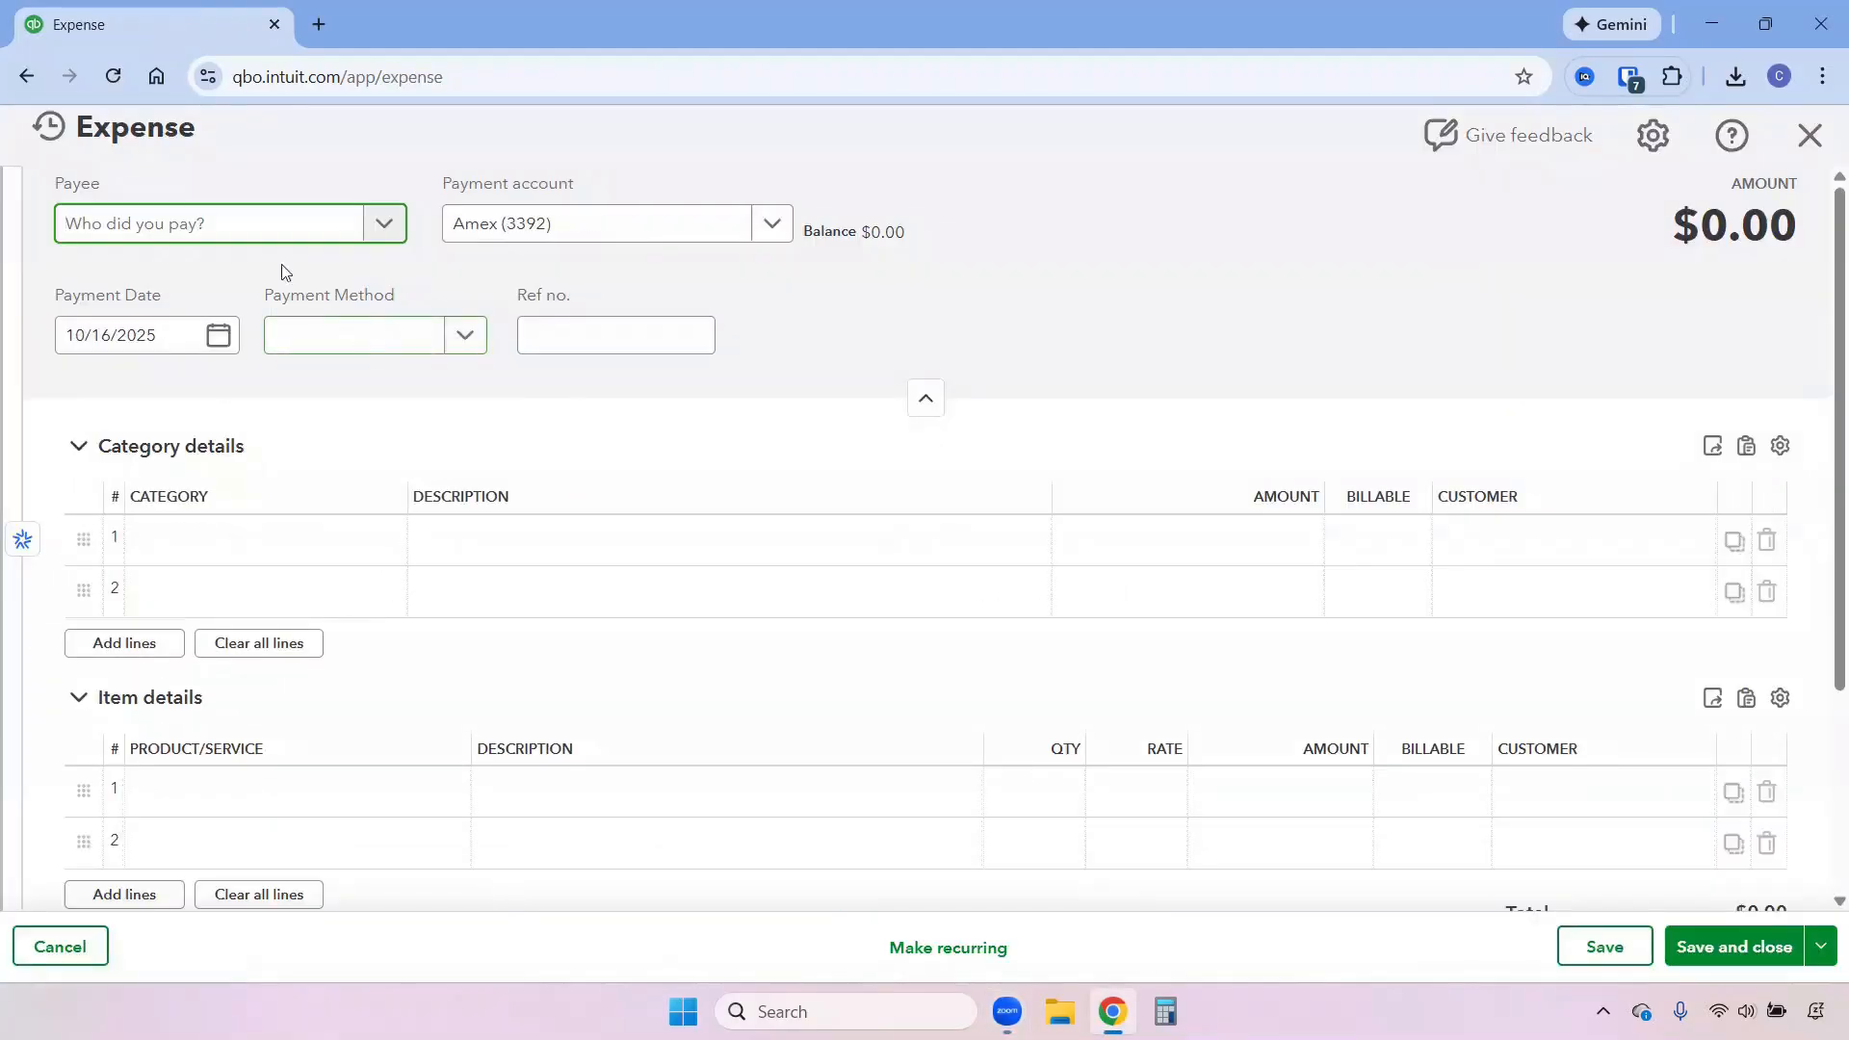
click(212, 229)
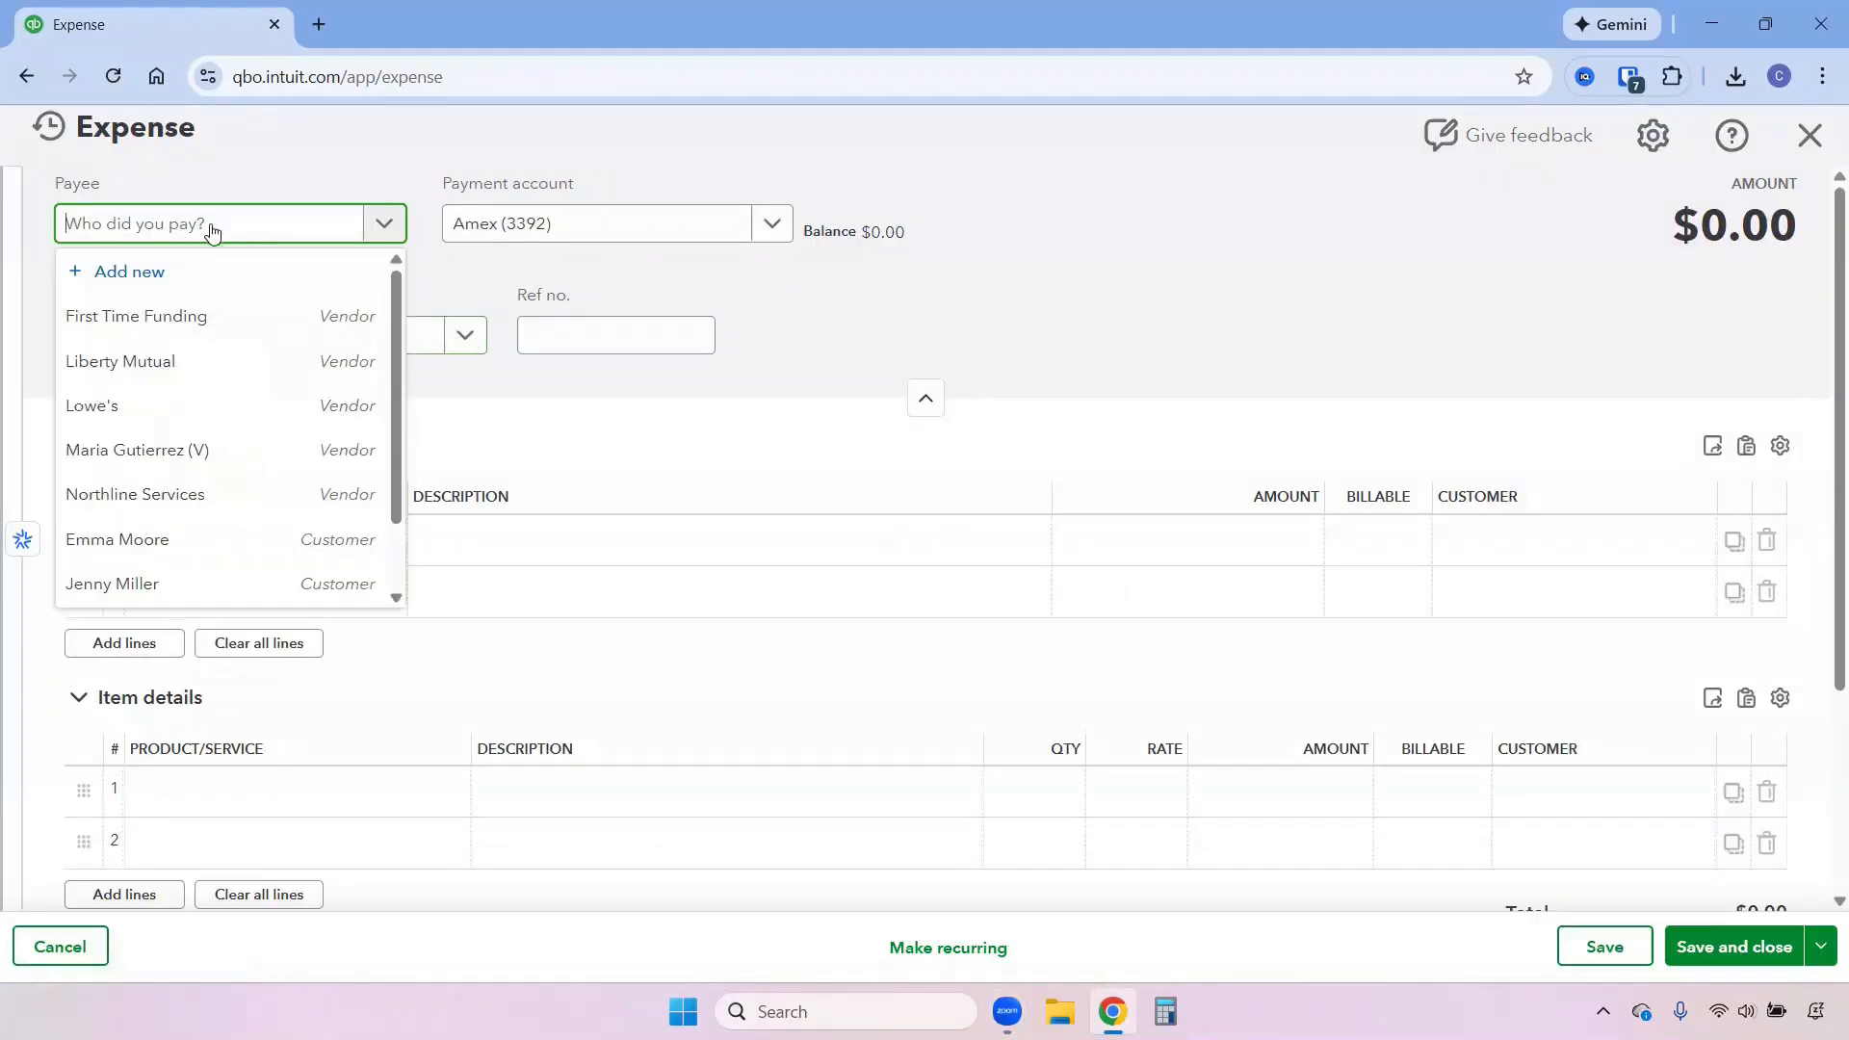
click(206, 316)
click(491, 235)
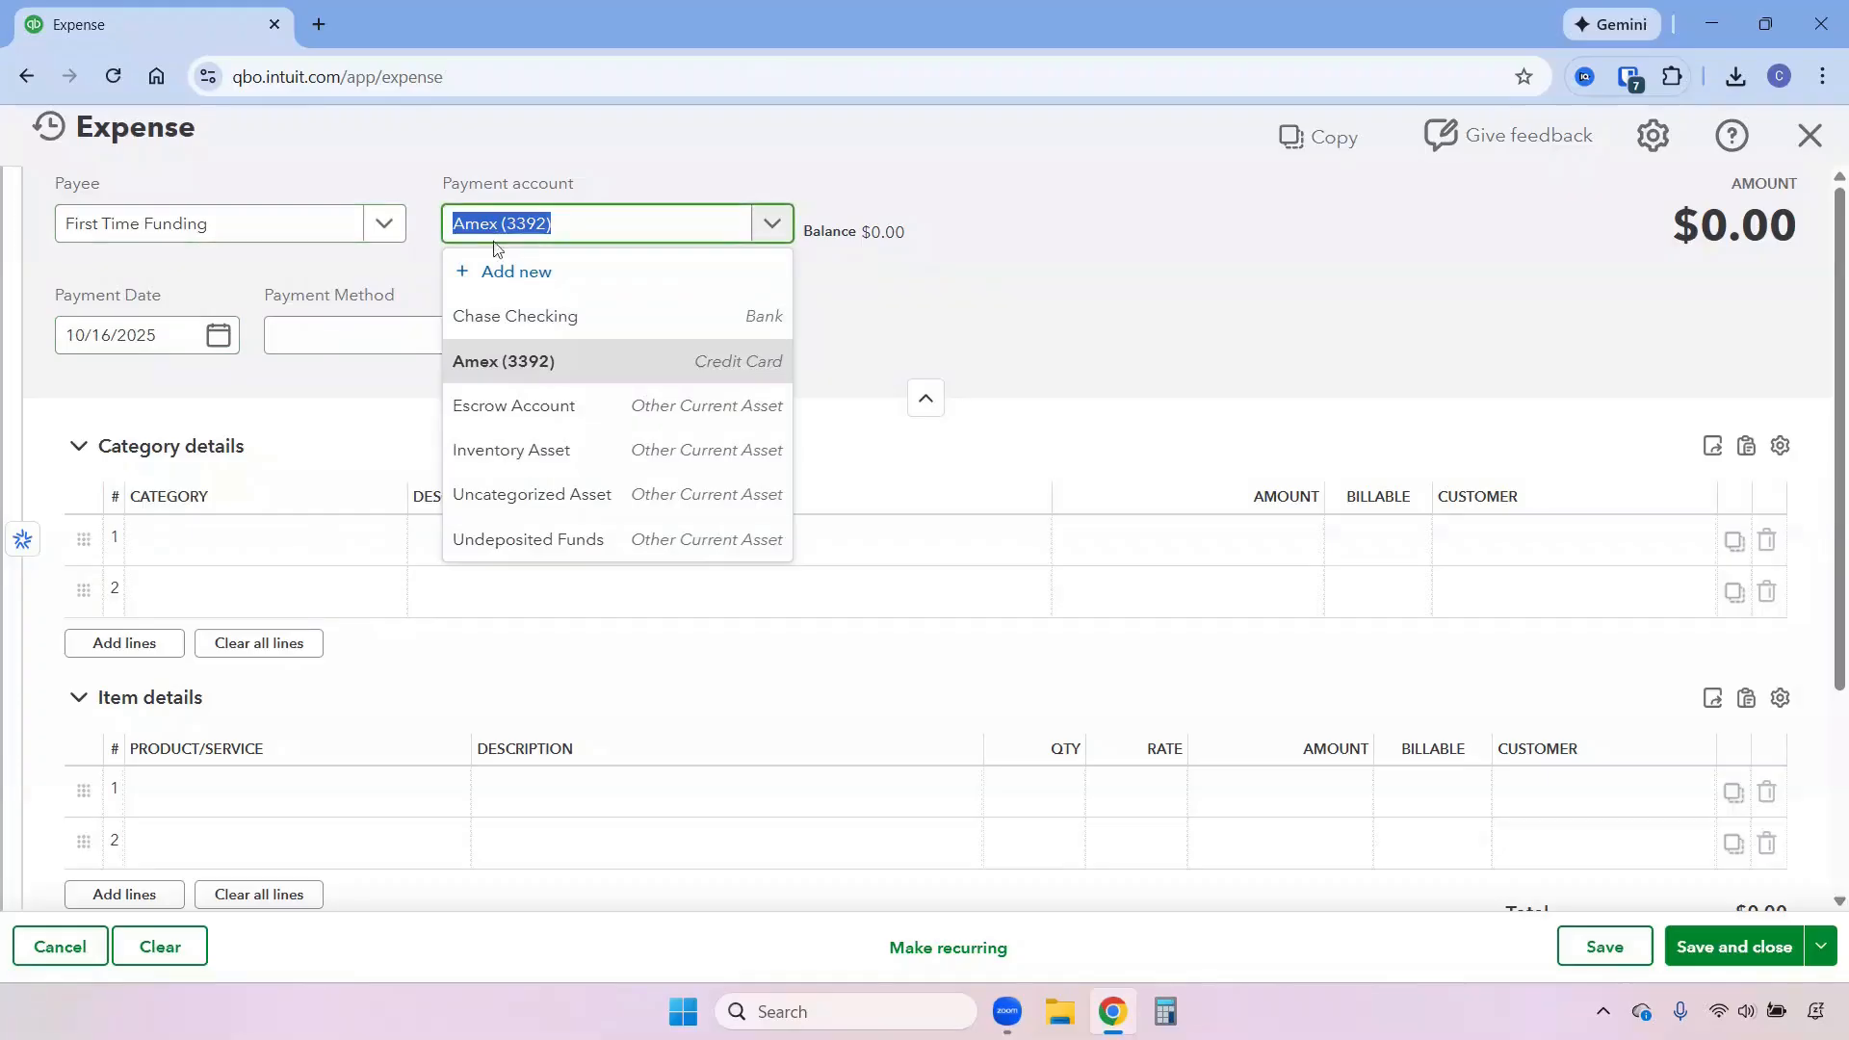
click(516, 316)
click(217, 335)
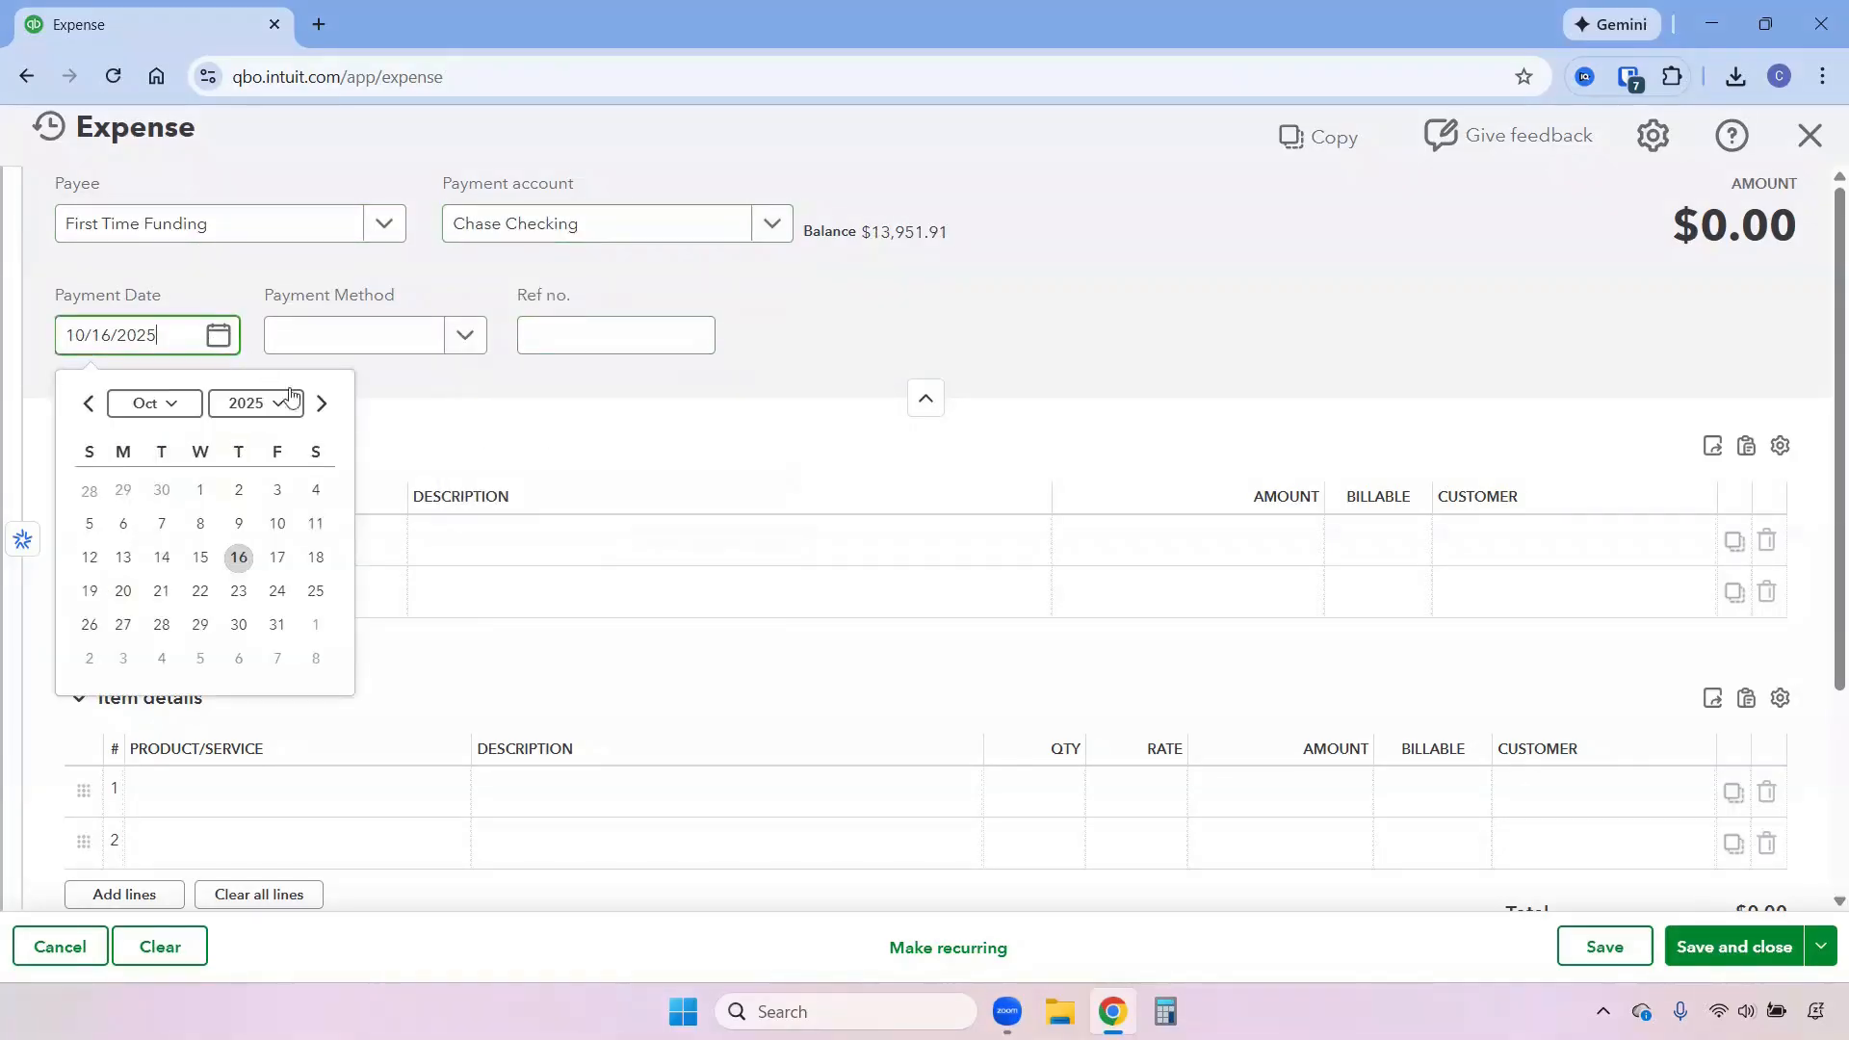
click(322, 402)
click(88, 590)
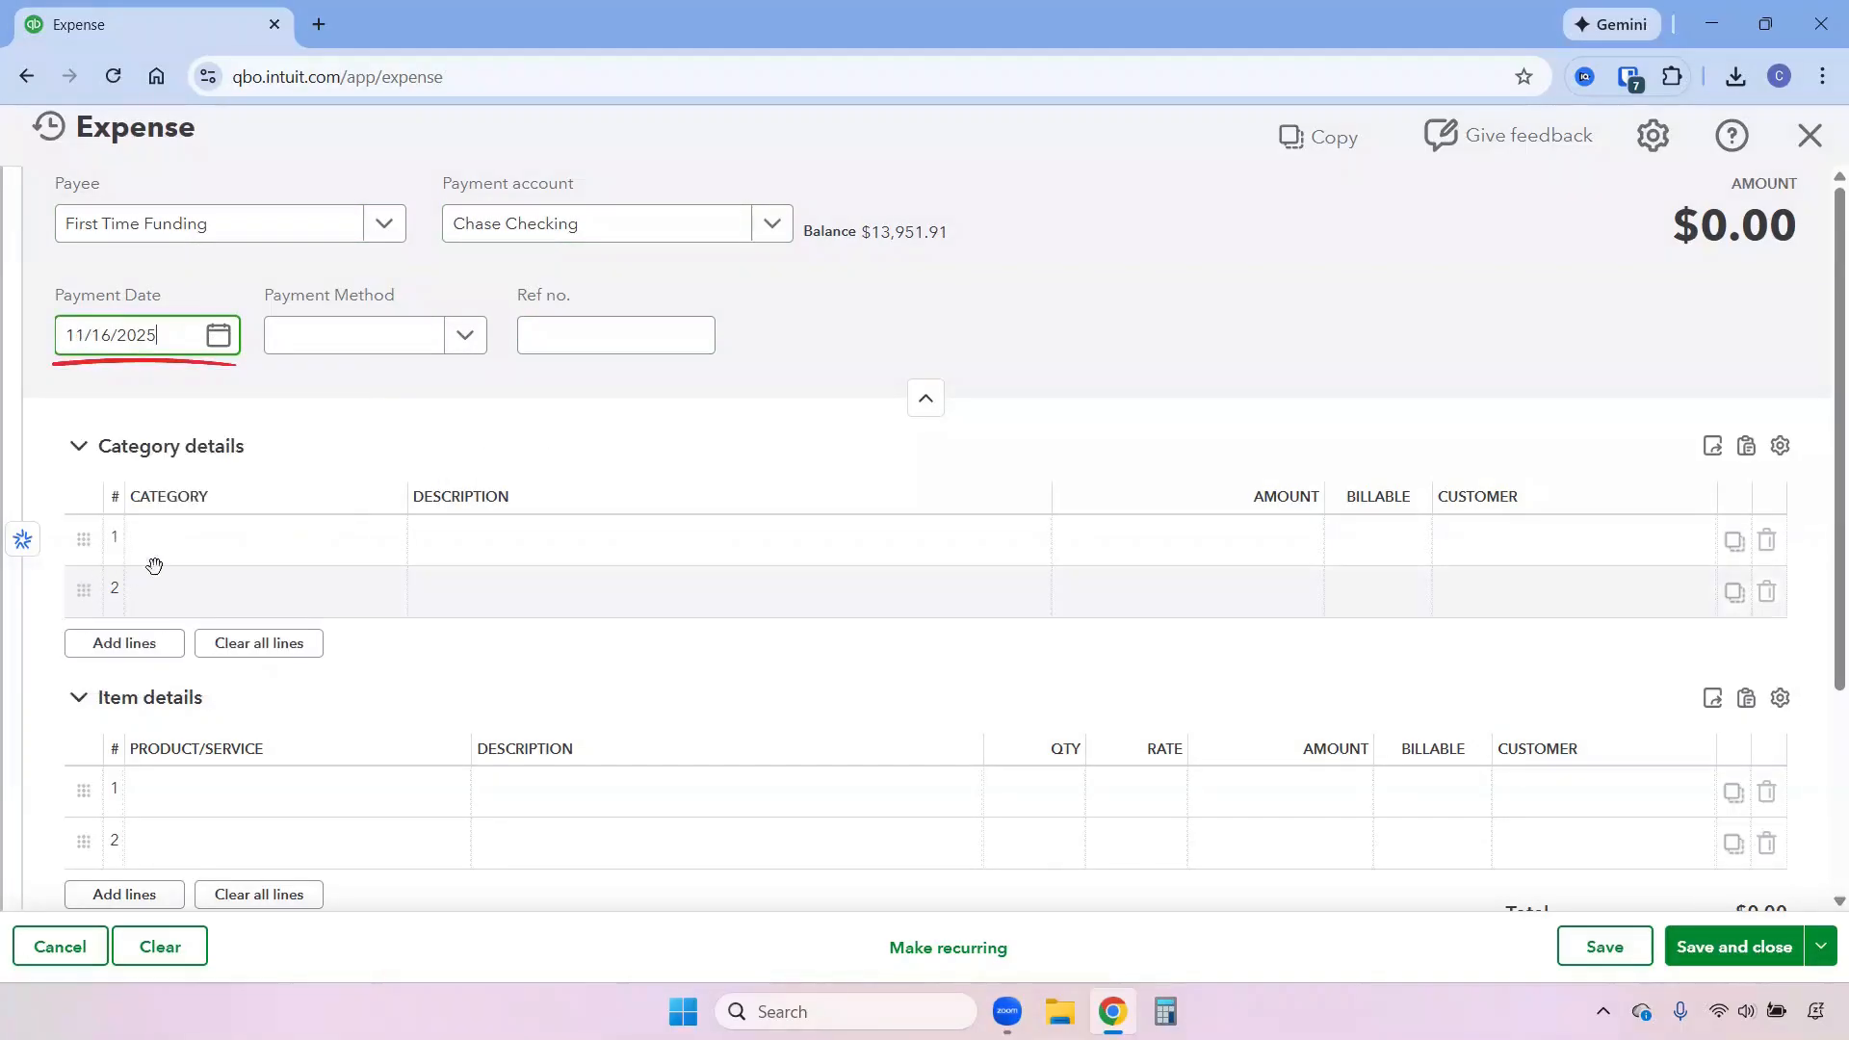
Enter the principal on category line 1 as First Time Funding Loan with an amount of 495.89
click(261, 542)
text(first time)
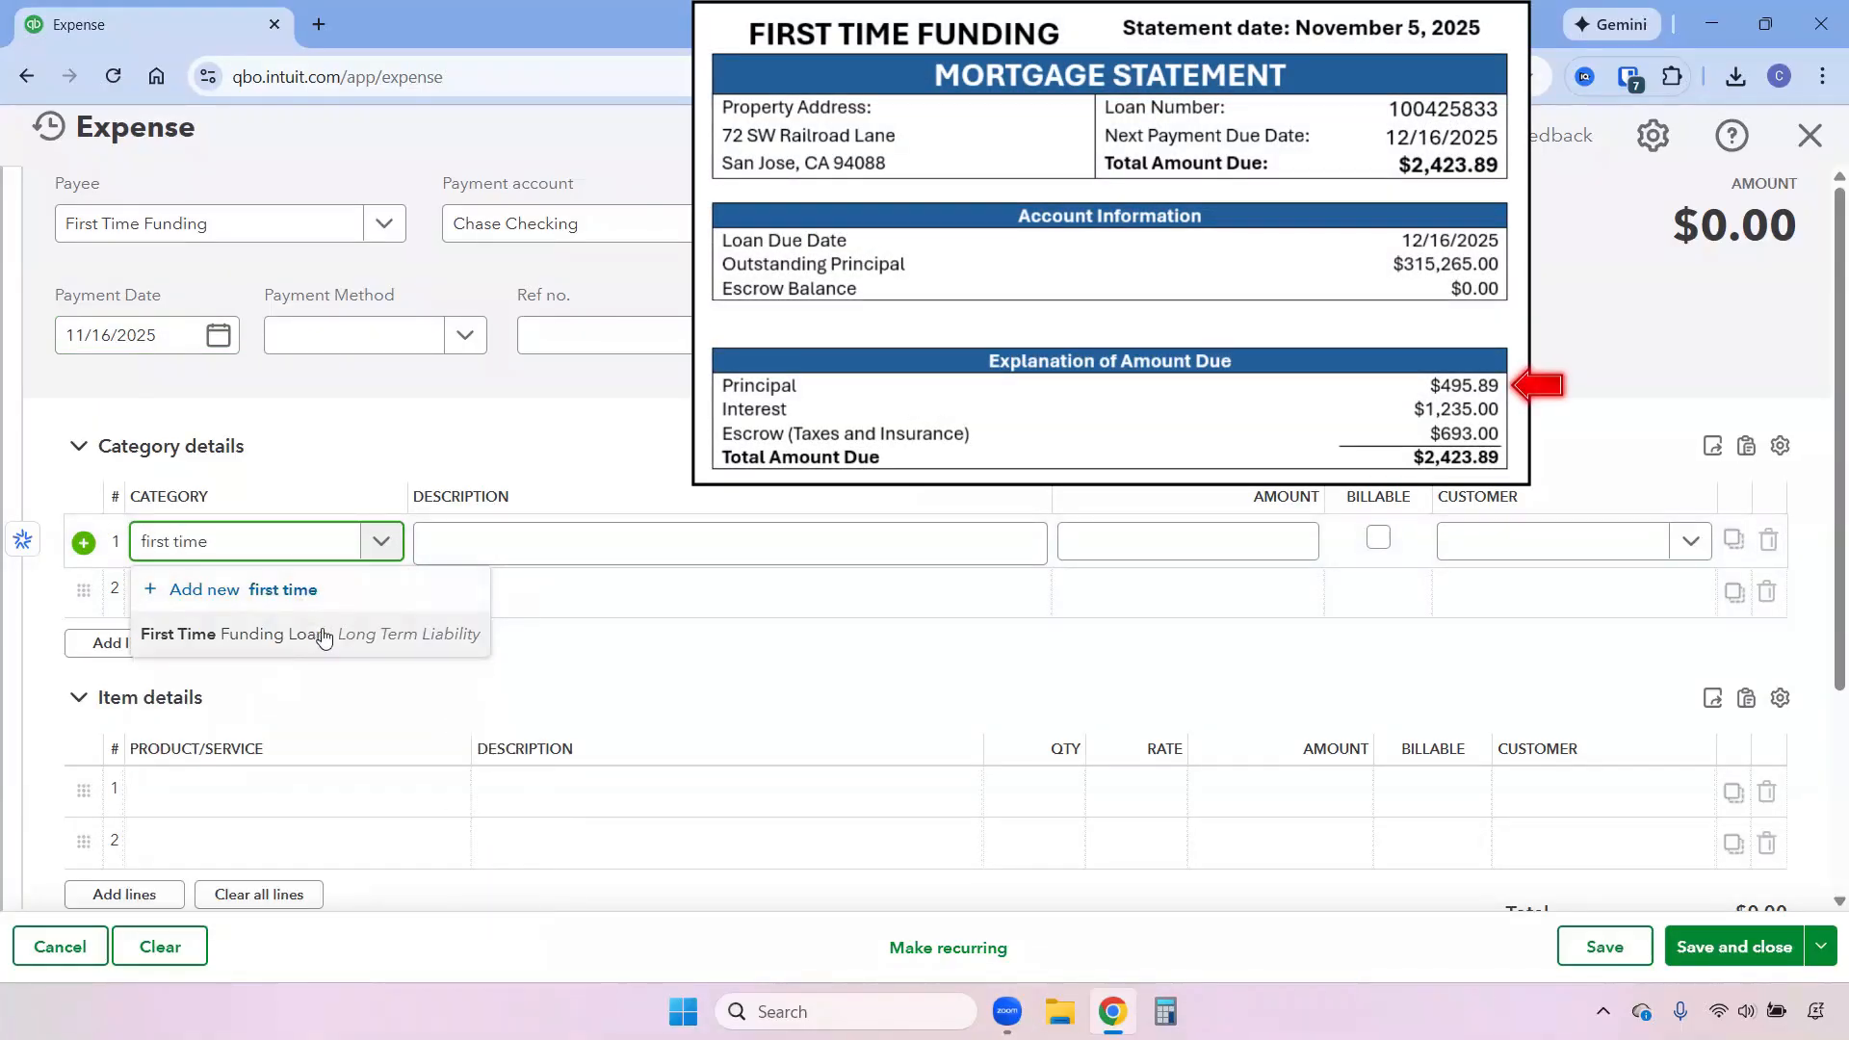
click(320, 633)
click(1248, 545)
text(495.89)
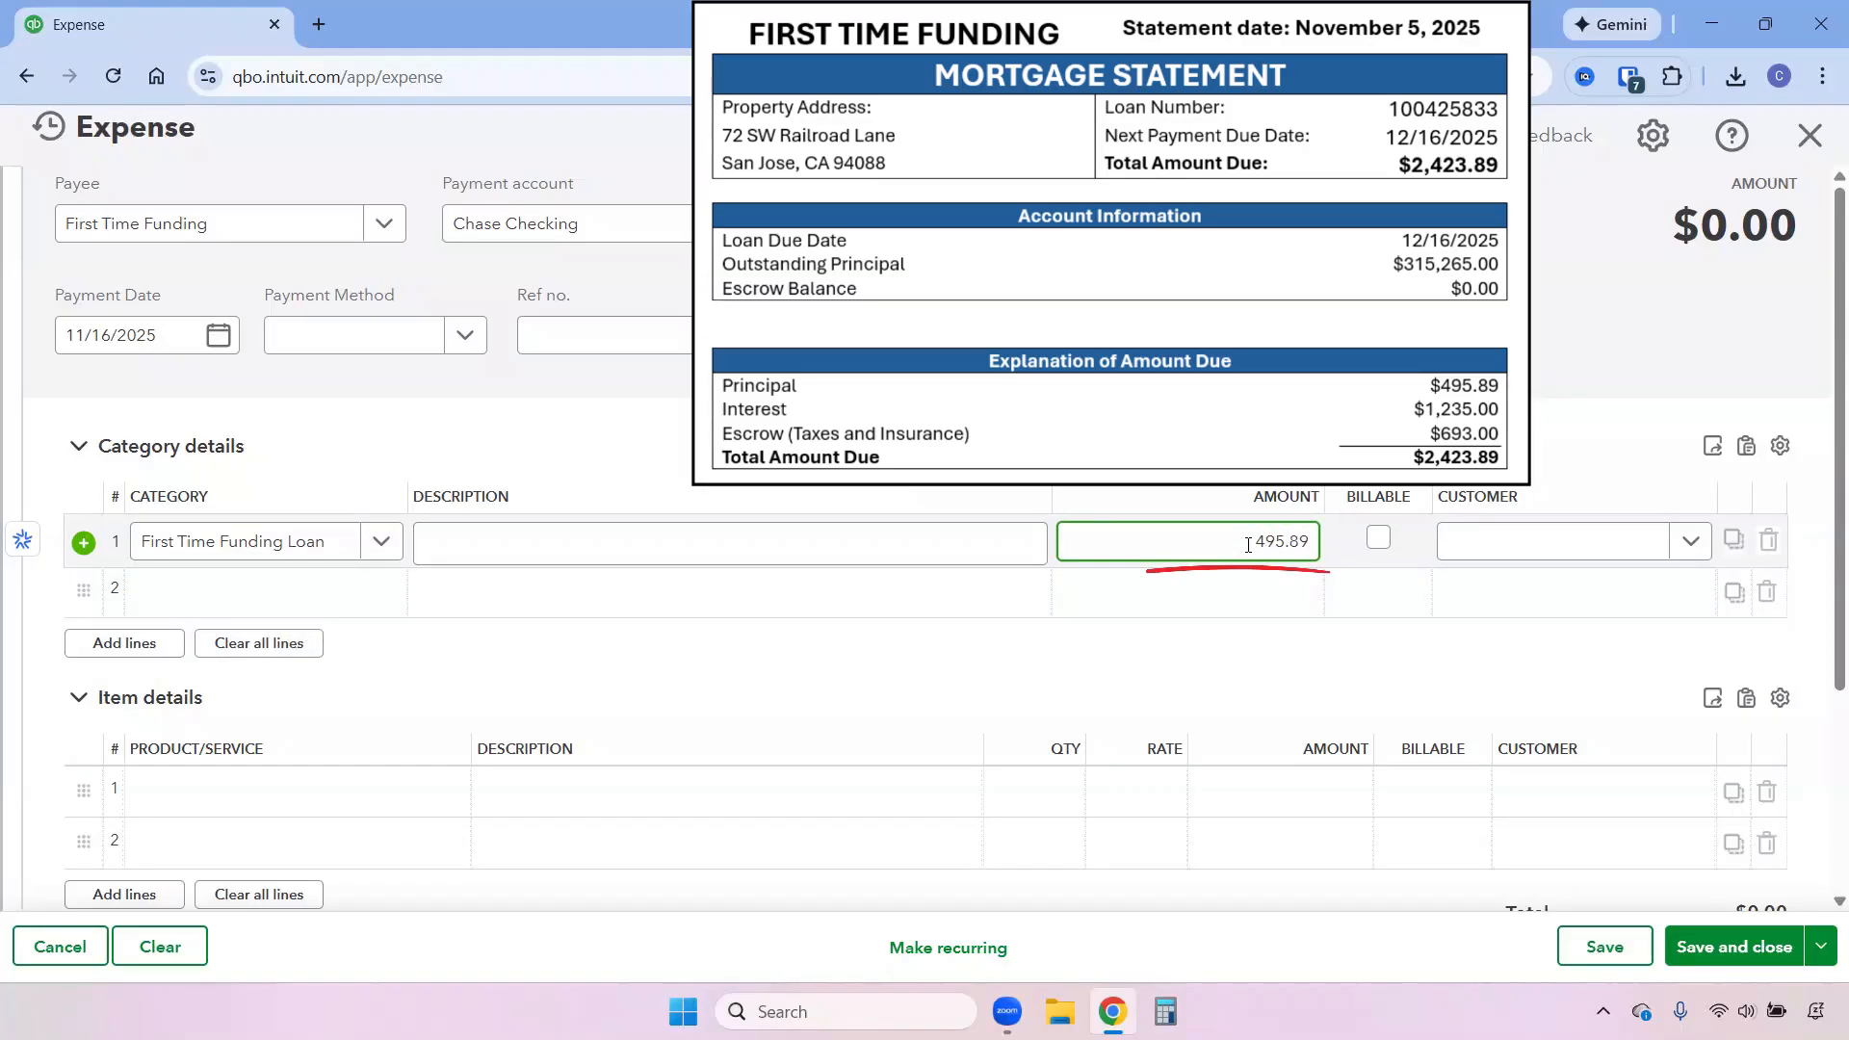
Enter the interest on category line 2 as Interest Expense with an amount of 1235
click(241, 591)
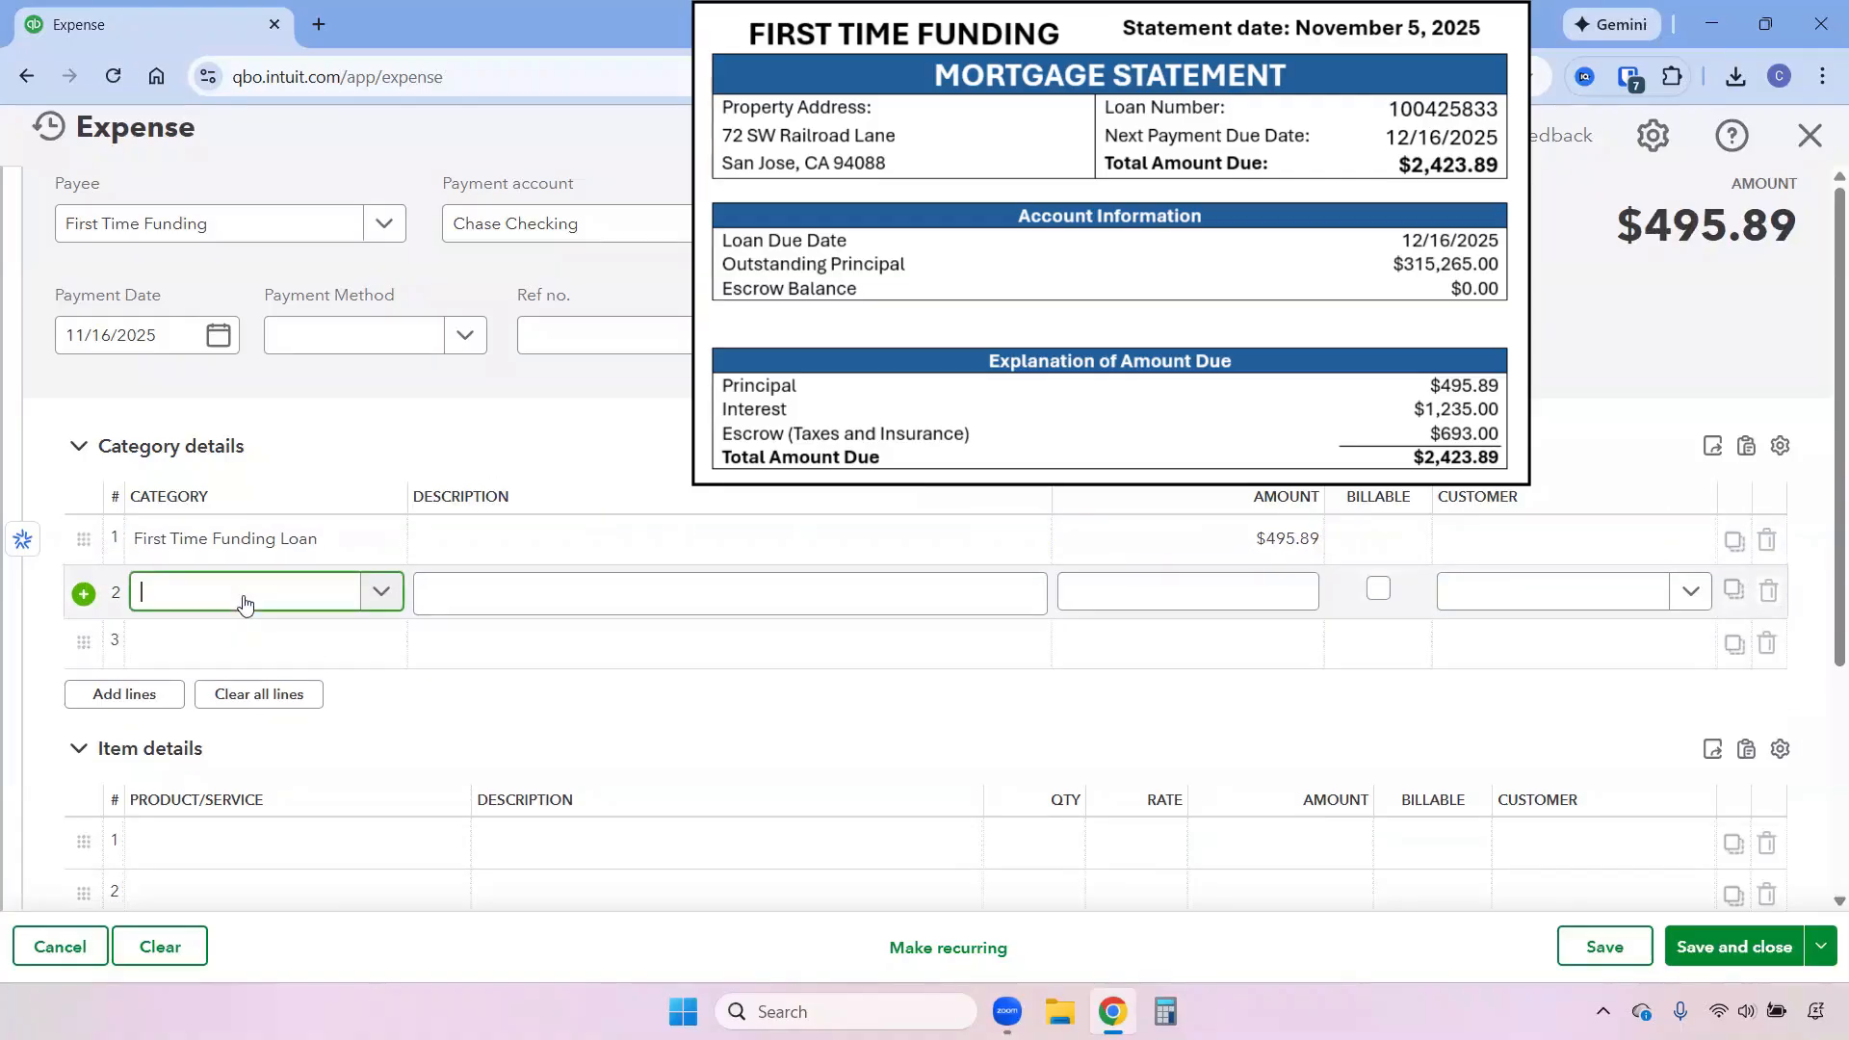
text(inter)
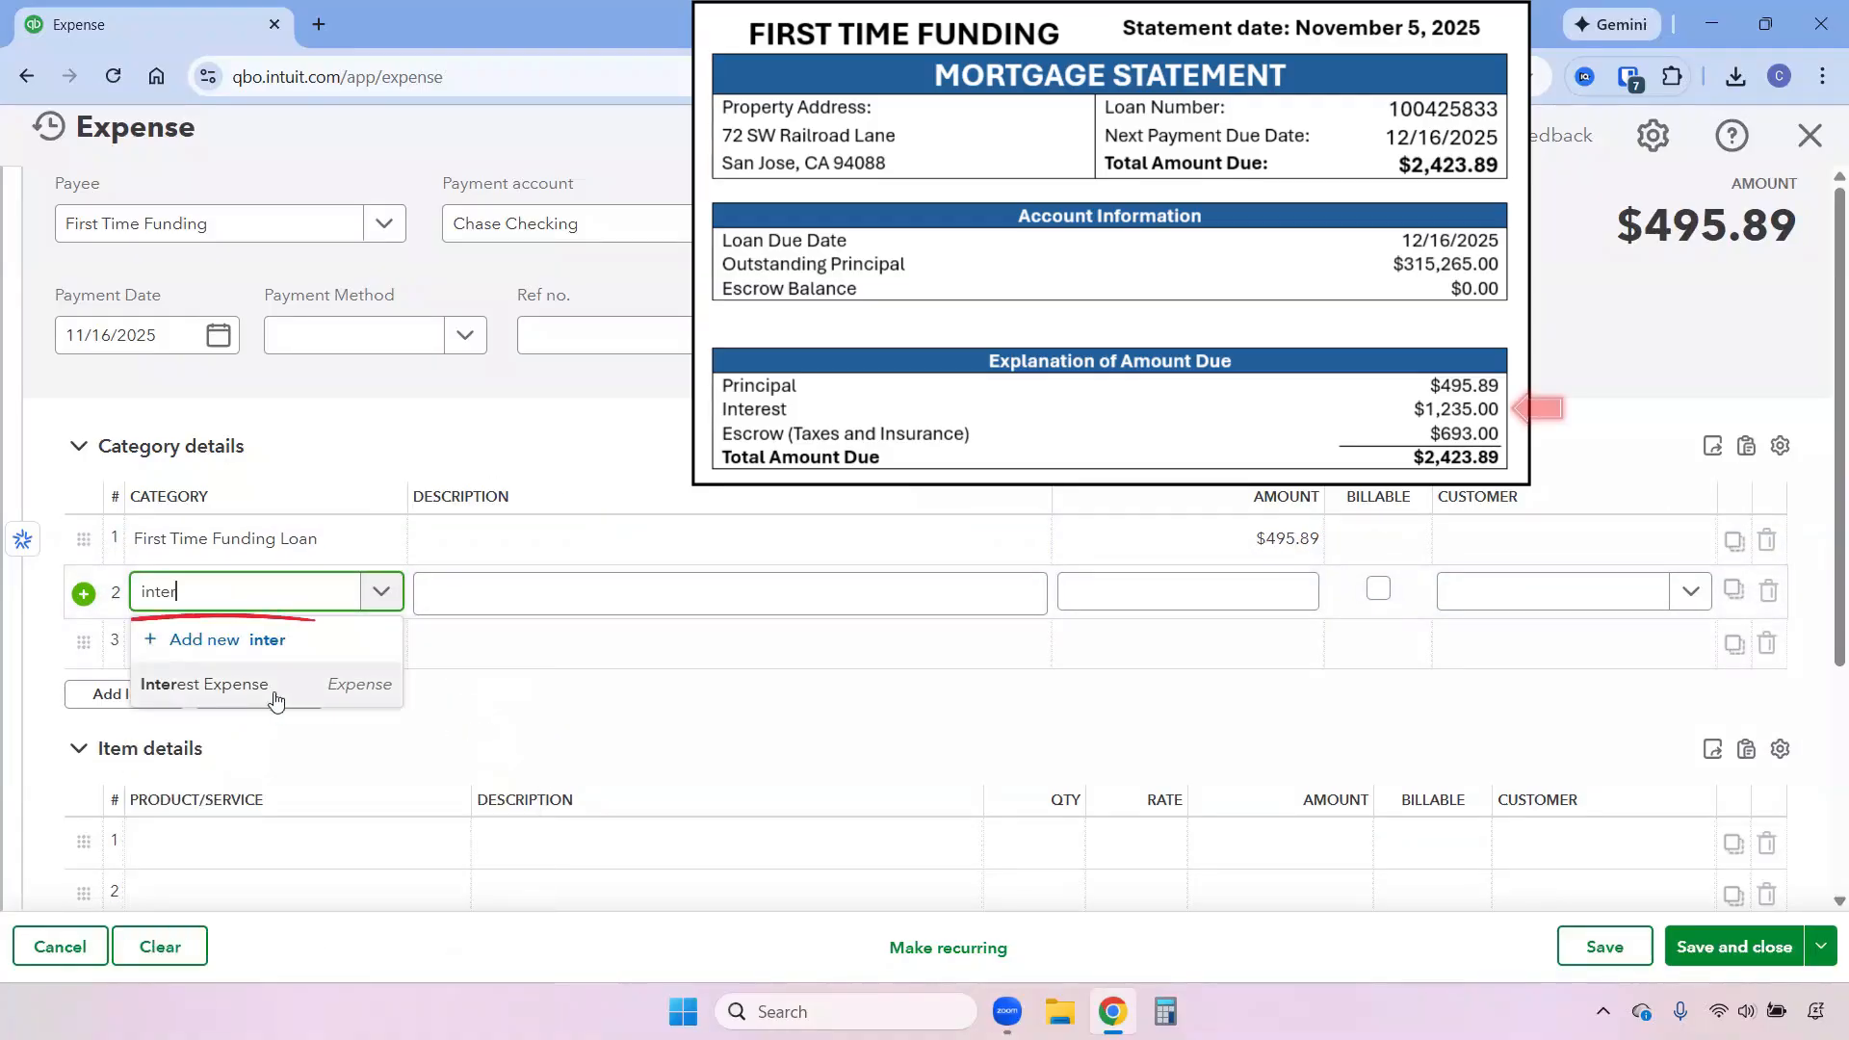
click(265, 686)
click(1217, 602)
text(1235)
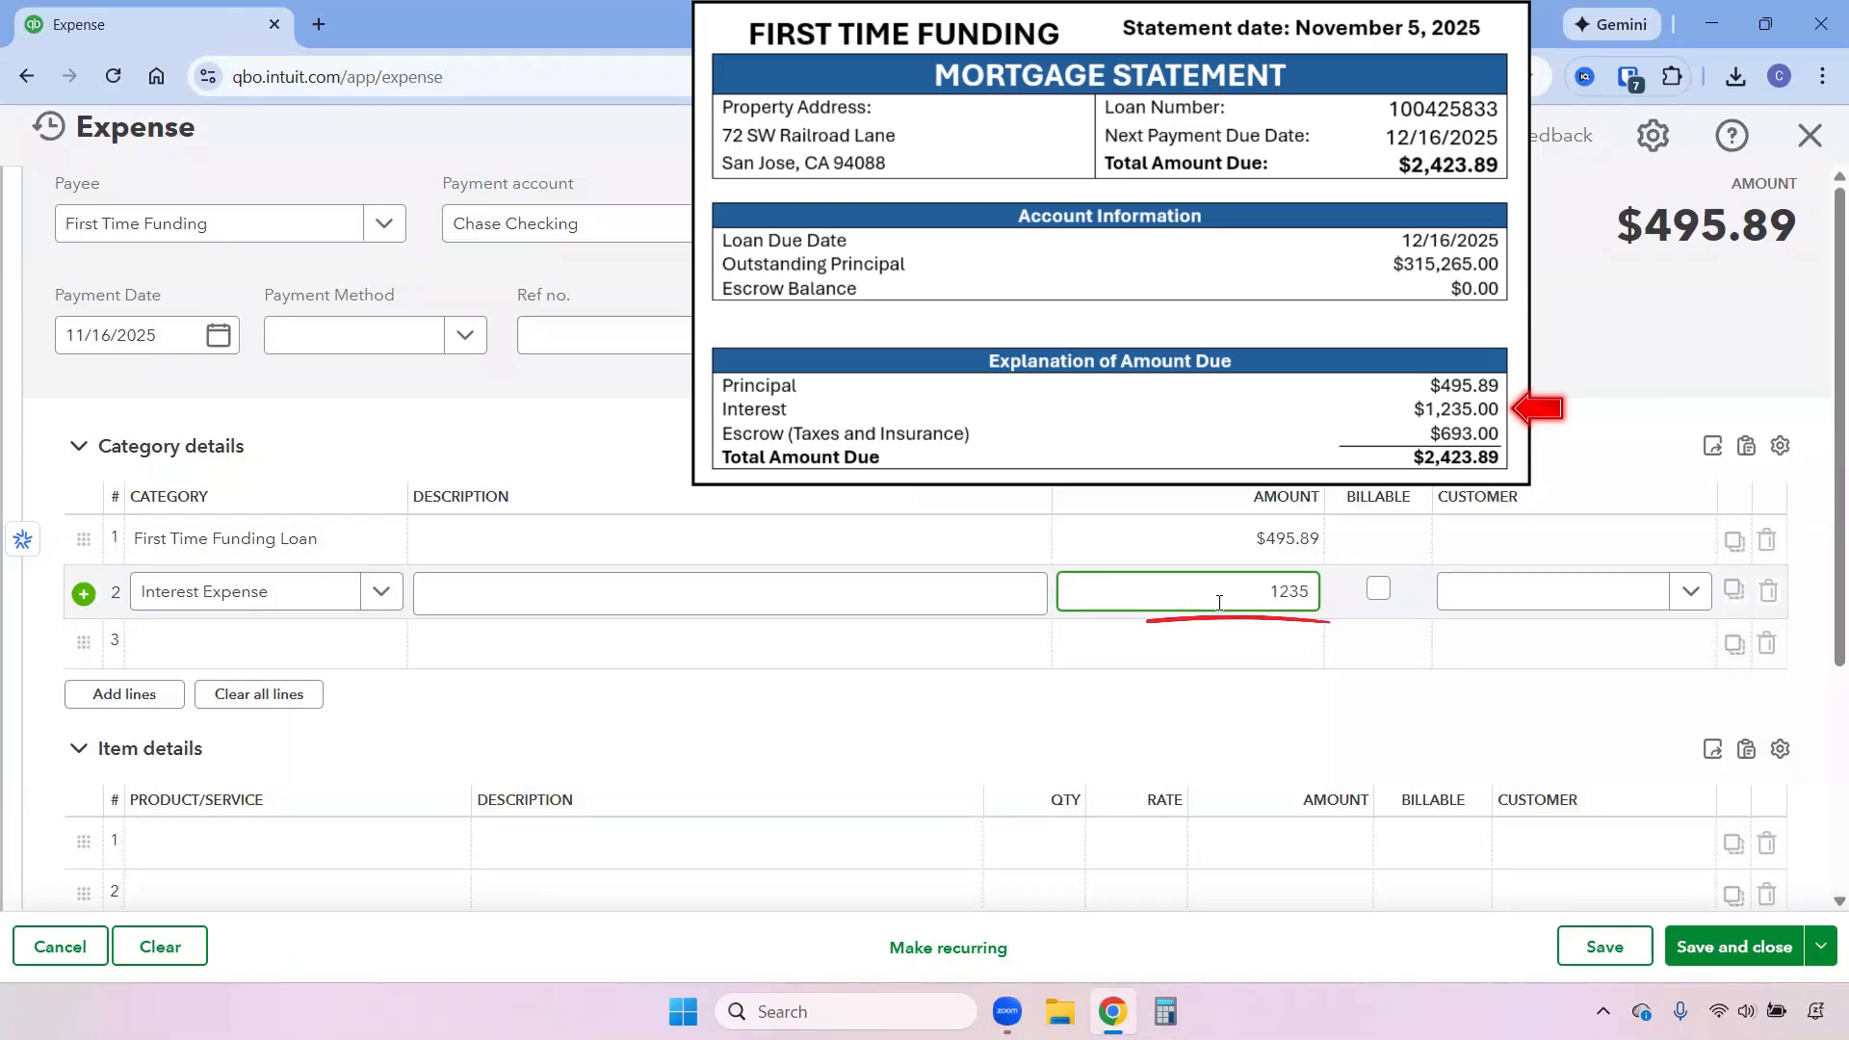
Enter Escrow Account with an amount of 693 on category line 3, and save and close the expense
click(300, 663)
text(es)
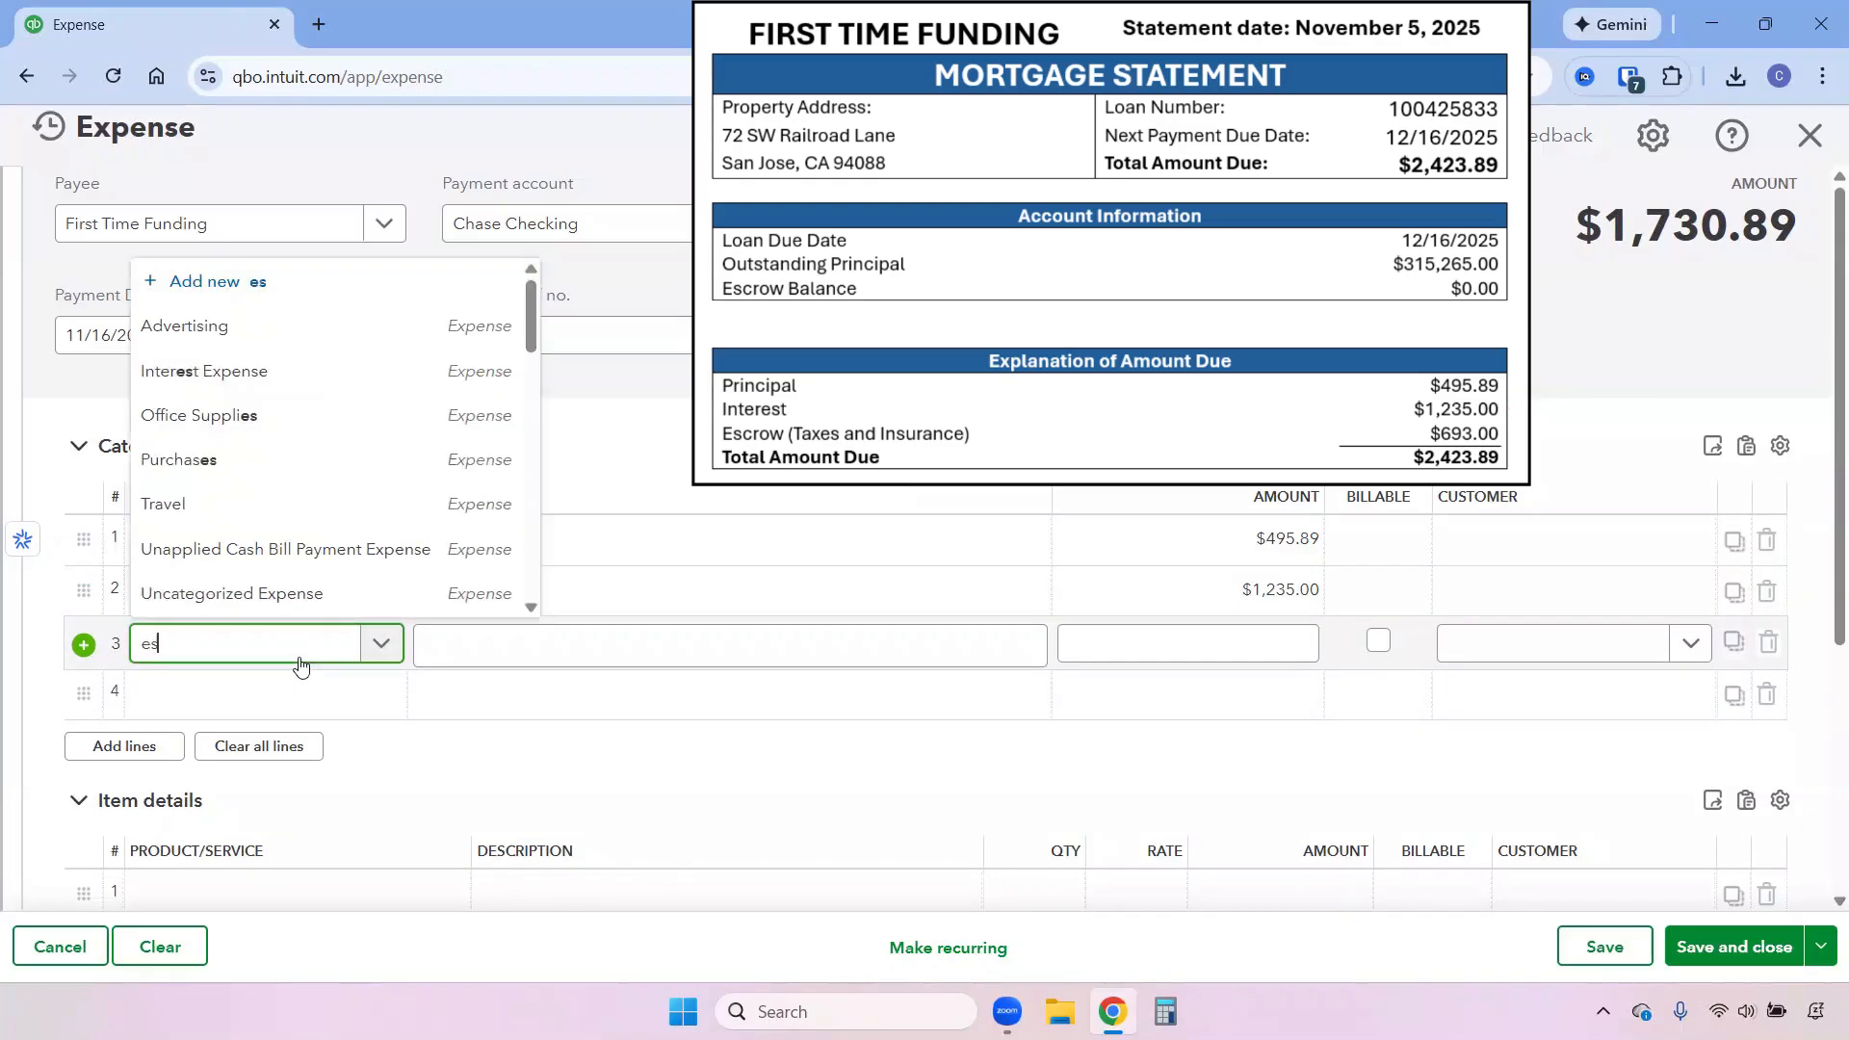
text(crow Account)
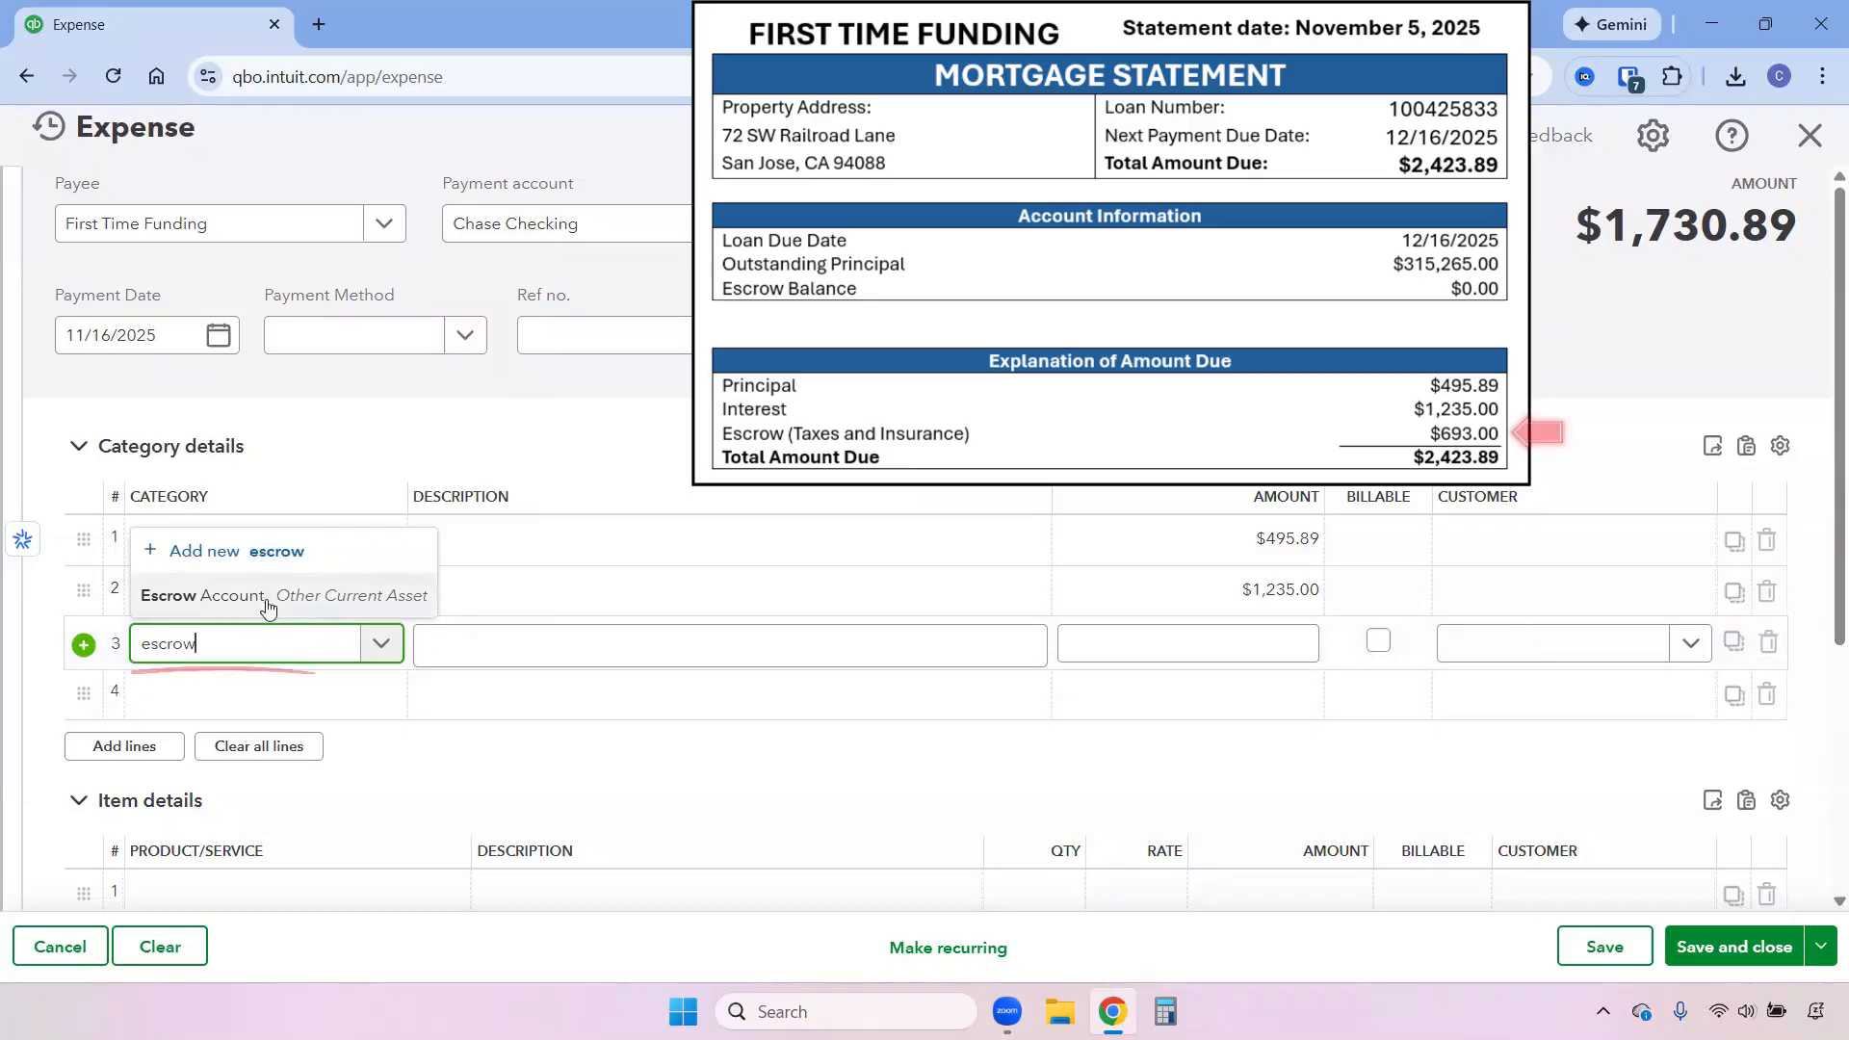
click(299, 615)
click(1180, 645)
text(693)
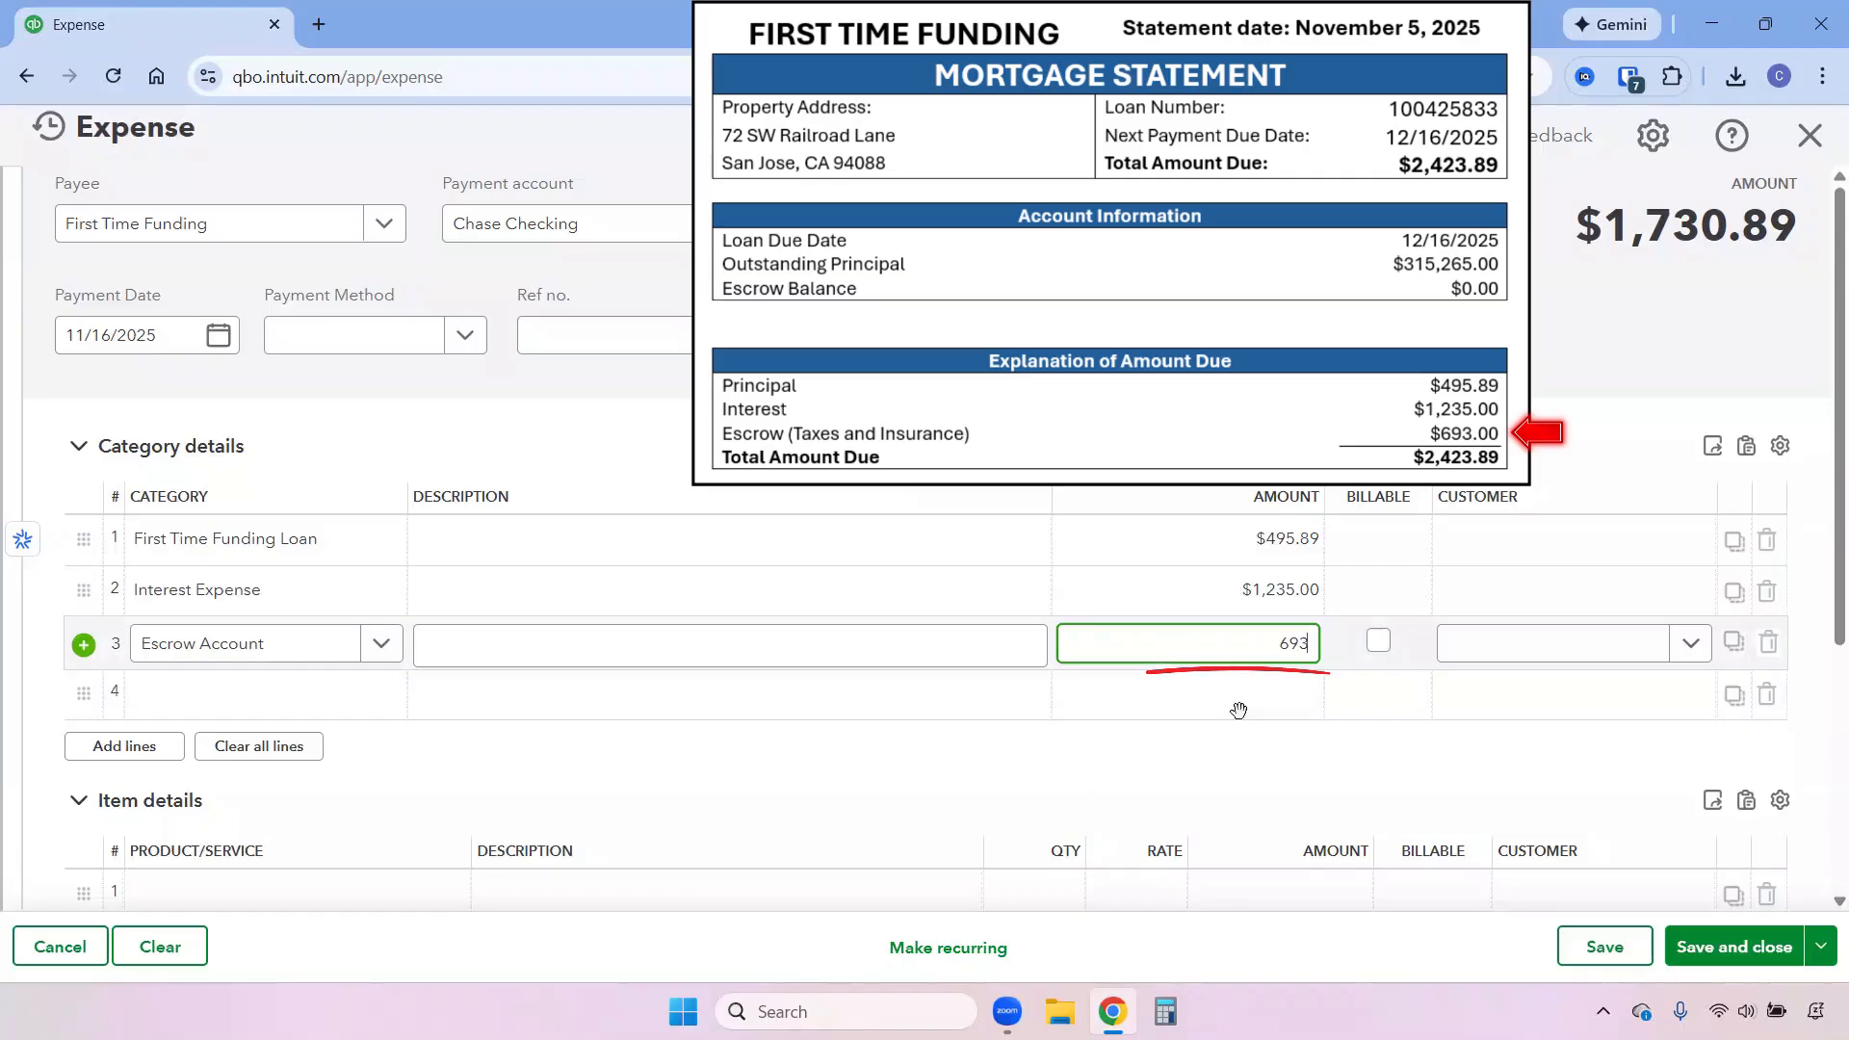
click(1358, 773)
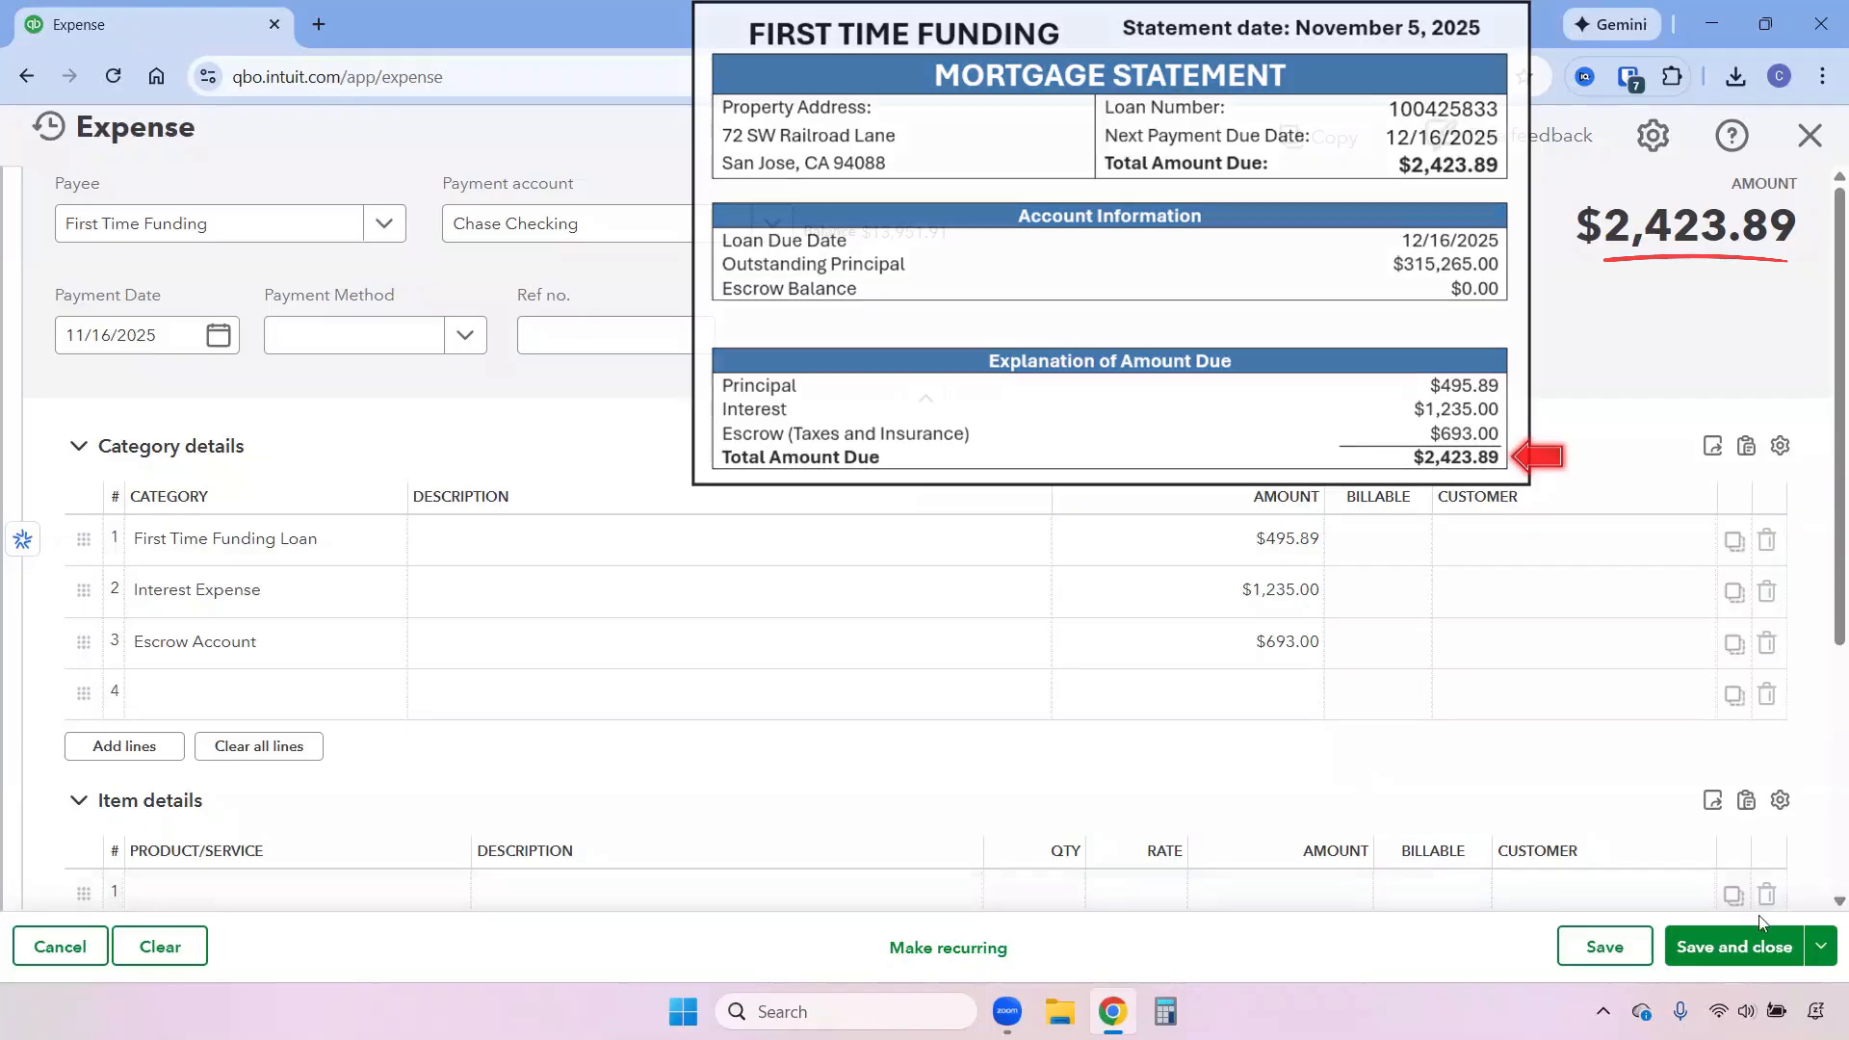
click(1739, 943)
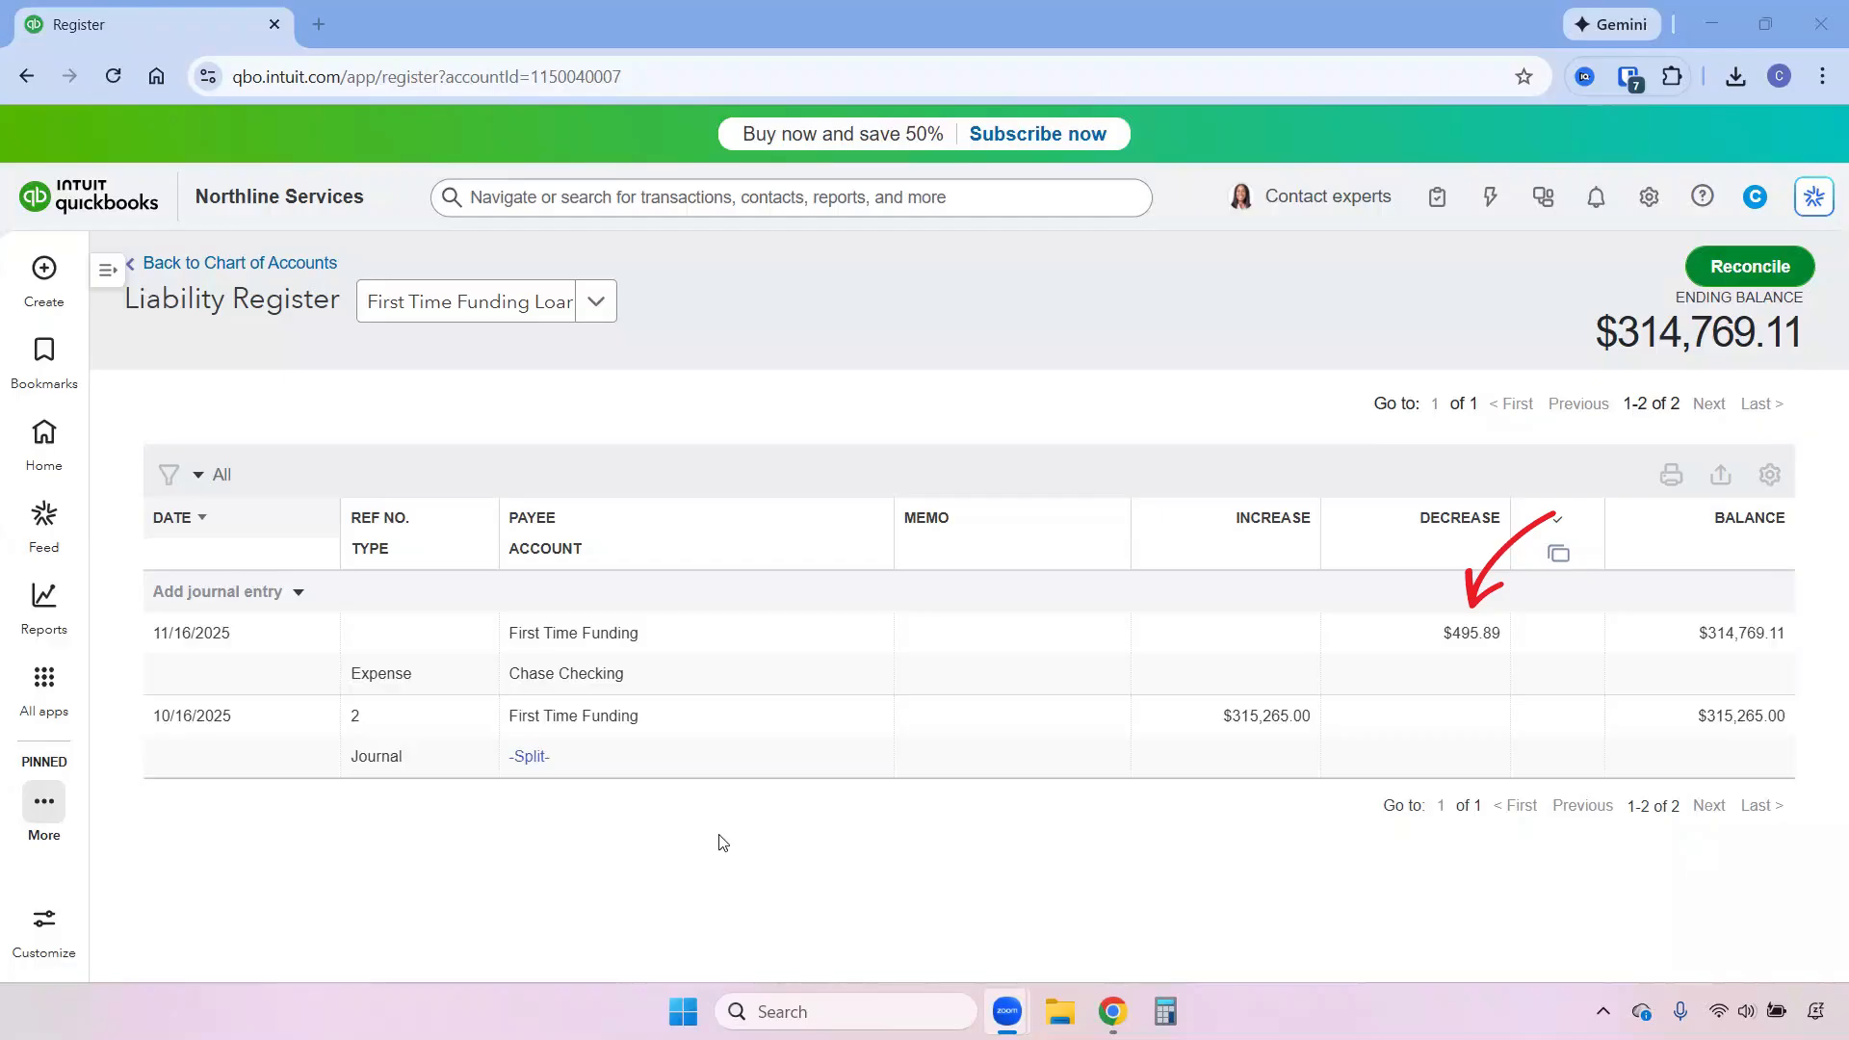
Switch the register to Escrow Account to check its balance against the mortgage statement
click(476, 304)
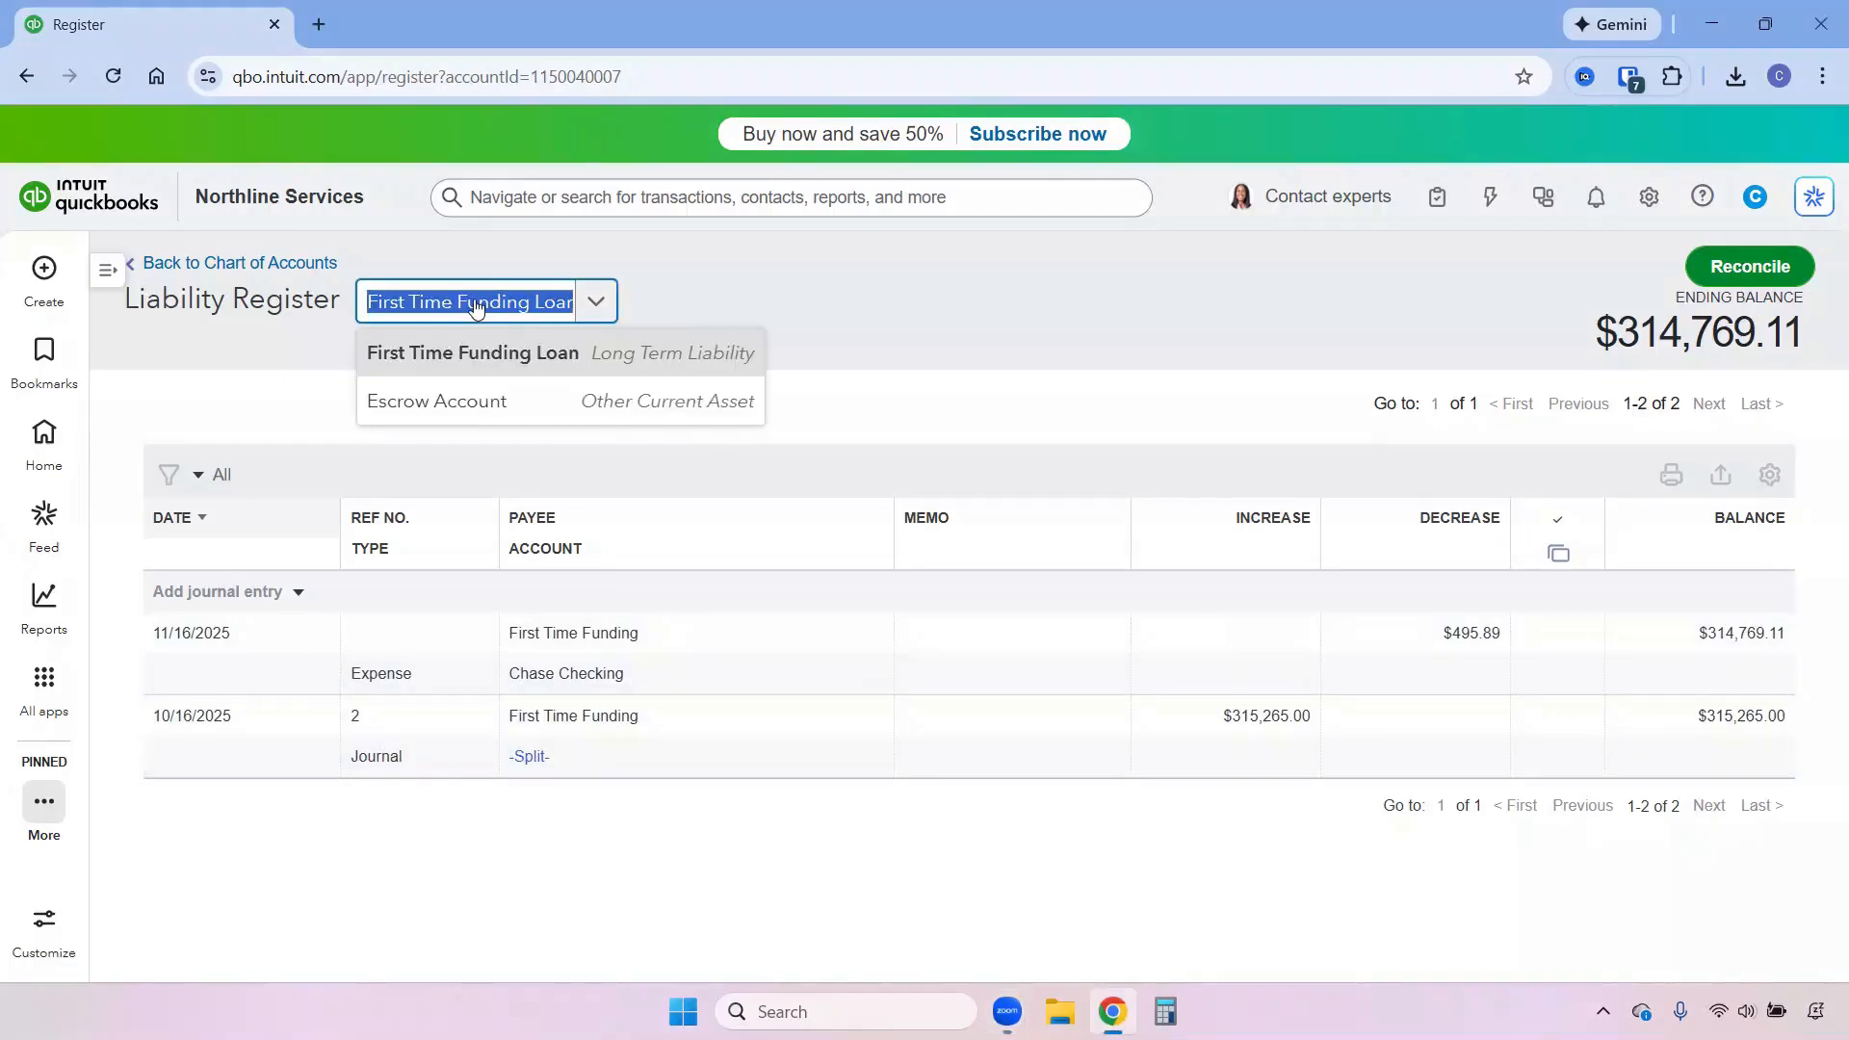
click(526, 394)
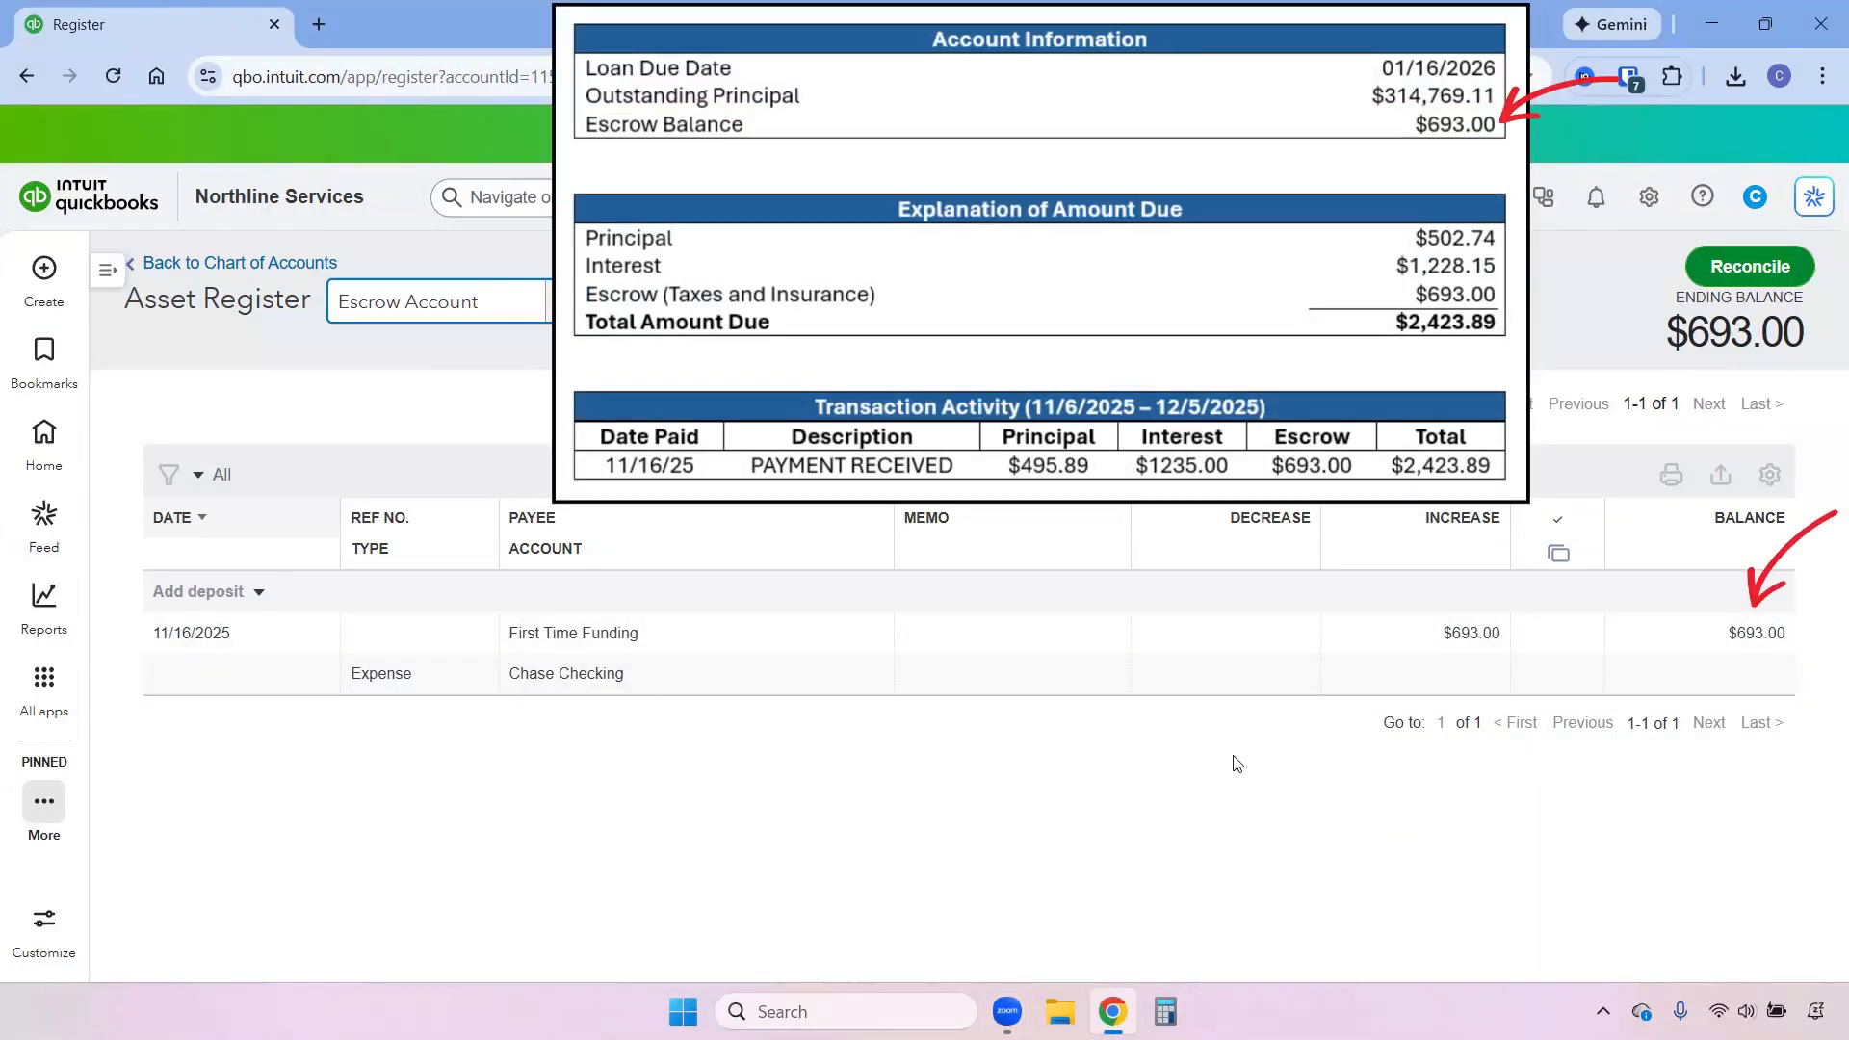